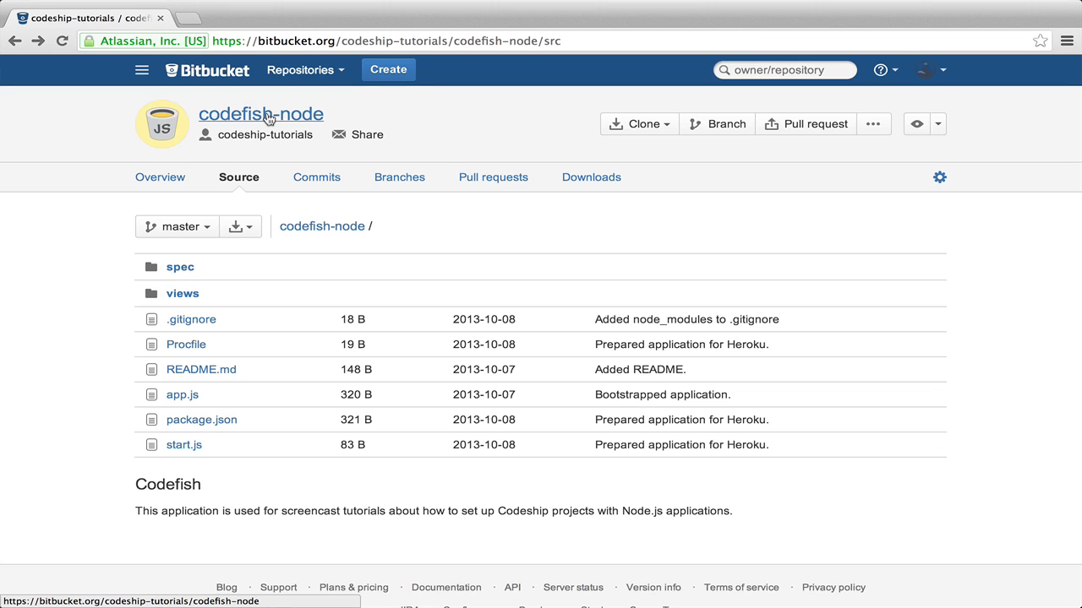
Go to codeship.io, sign in with Bitbucket and grant Codeship access to the repositories.
click(872, 124)
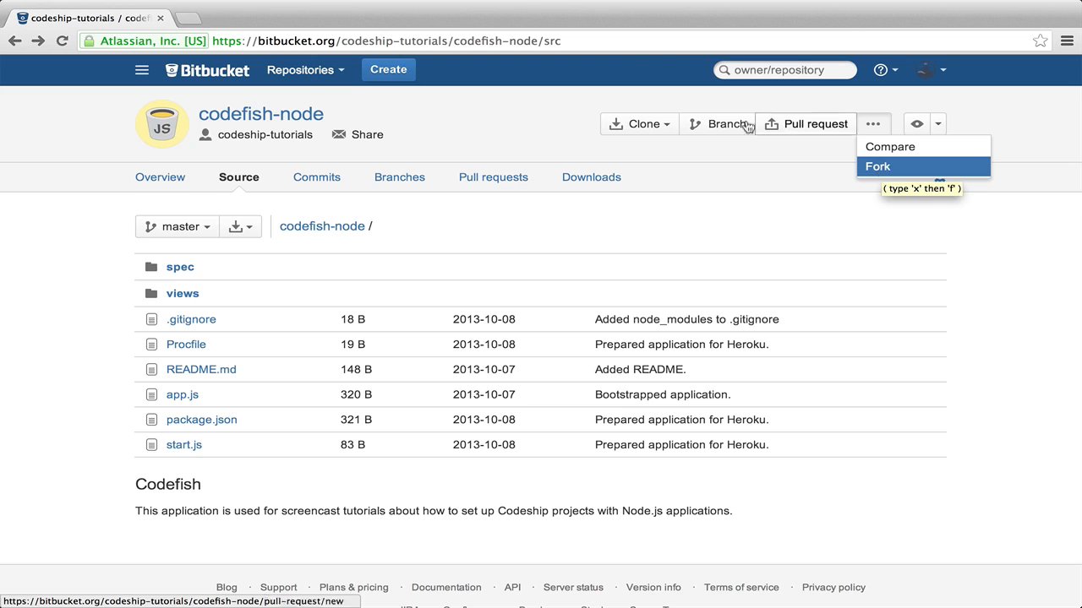
click(626, 41)
text(codeship.io)
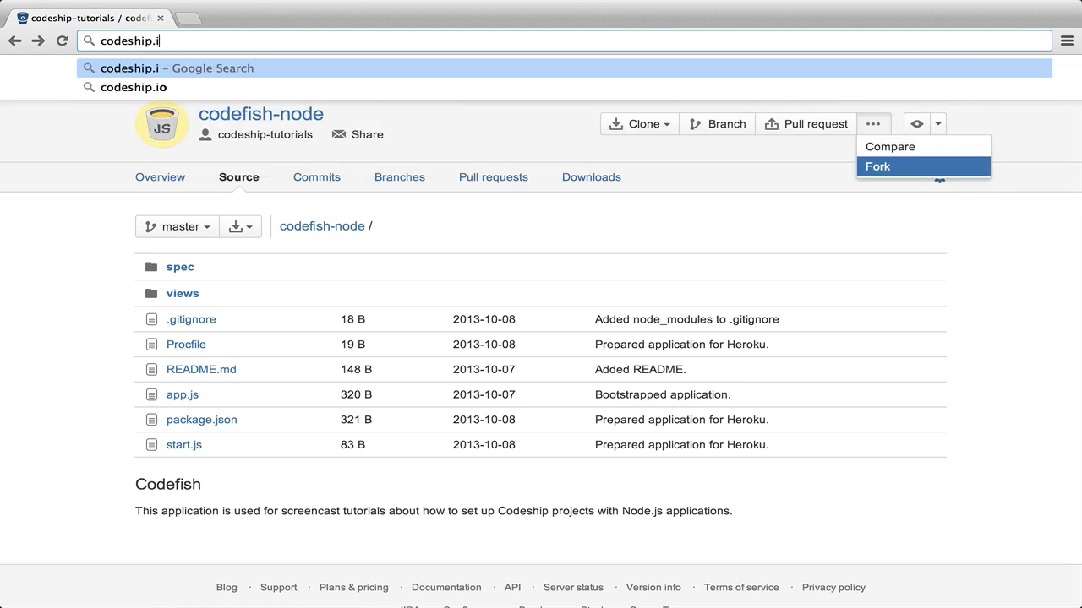
key(Return)
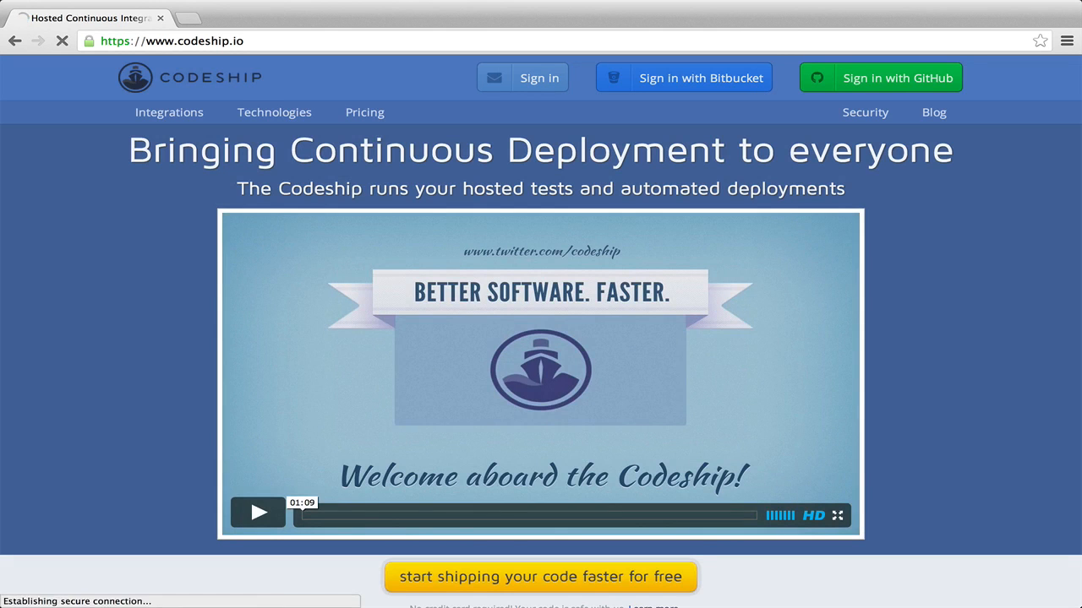
click(655, 83)
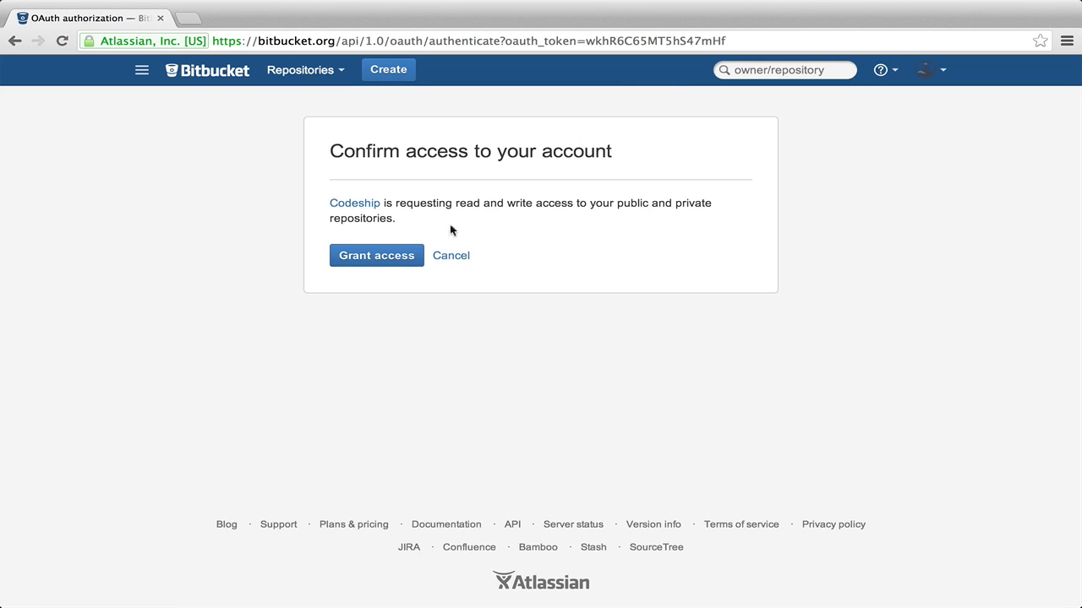
click(402, 258)
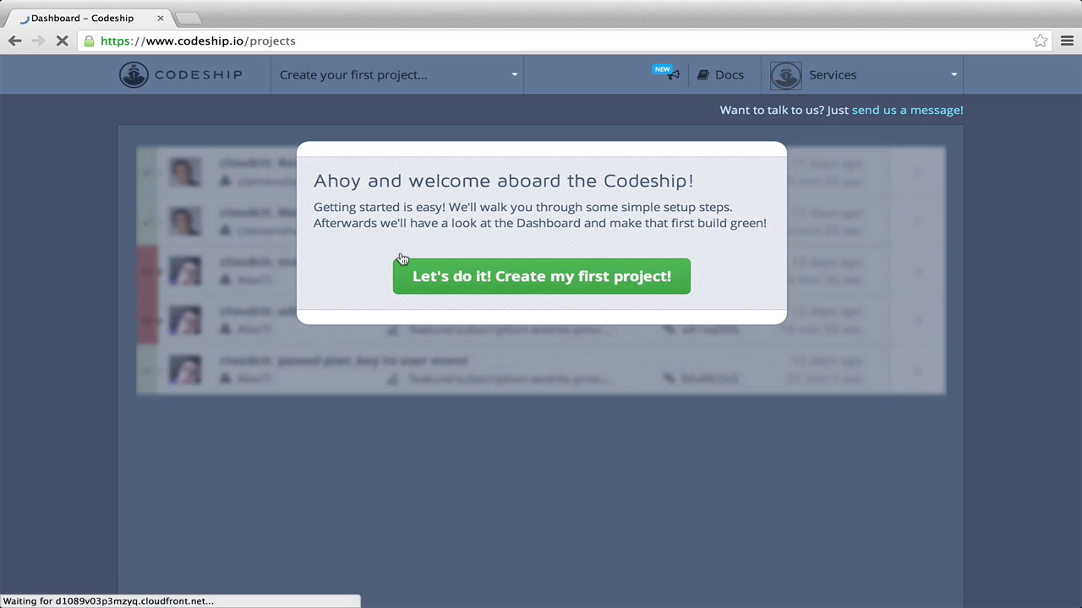
Create the first project from the Bitbucket repository codeship-tutorials/codefish-node and choose node.js as its technology.
click(487, 278)
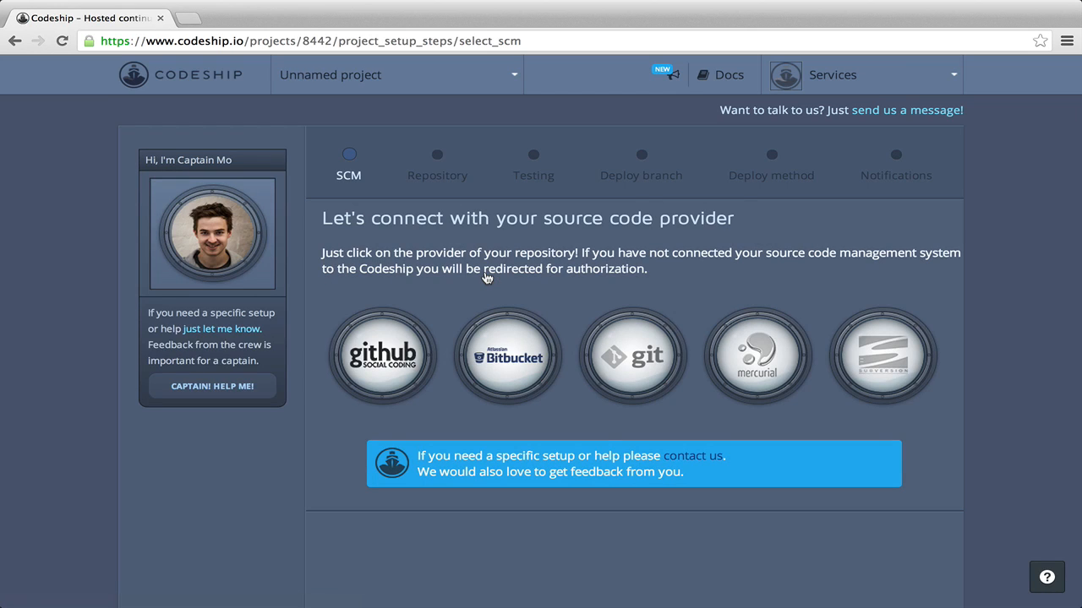
click(499, 359)
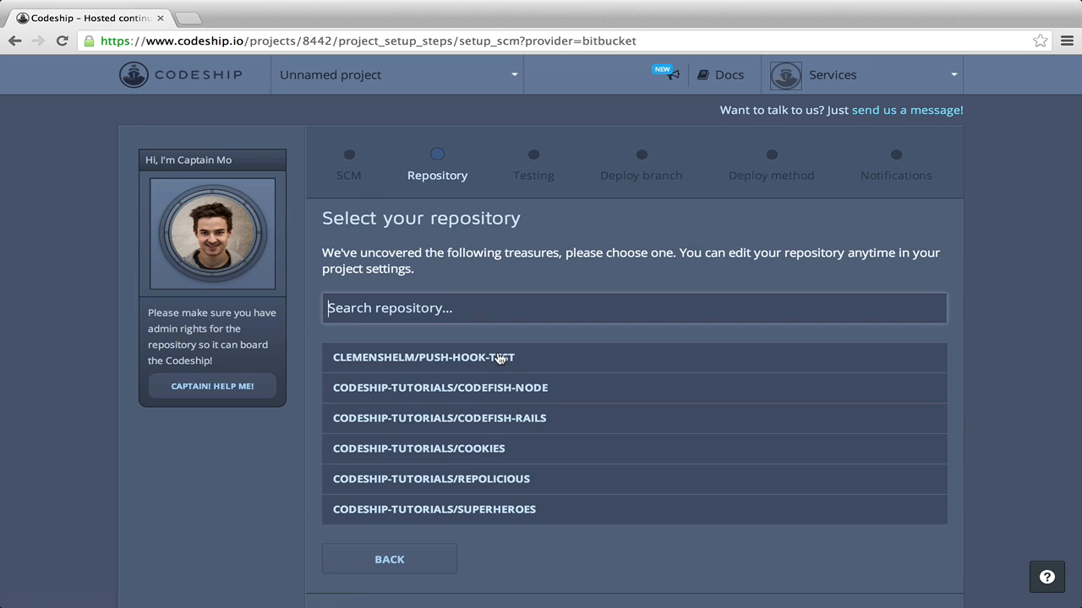
text(codefis)
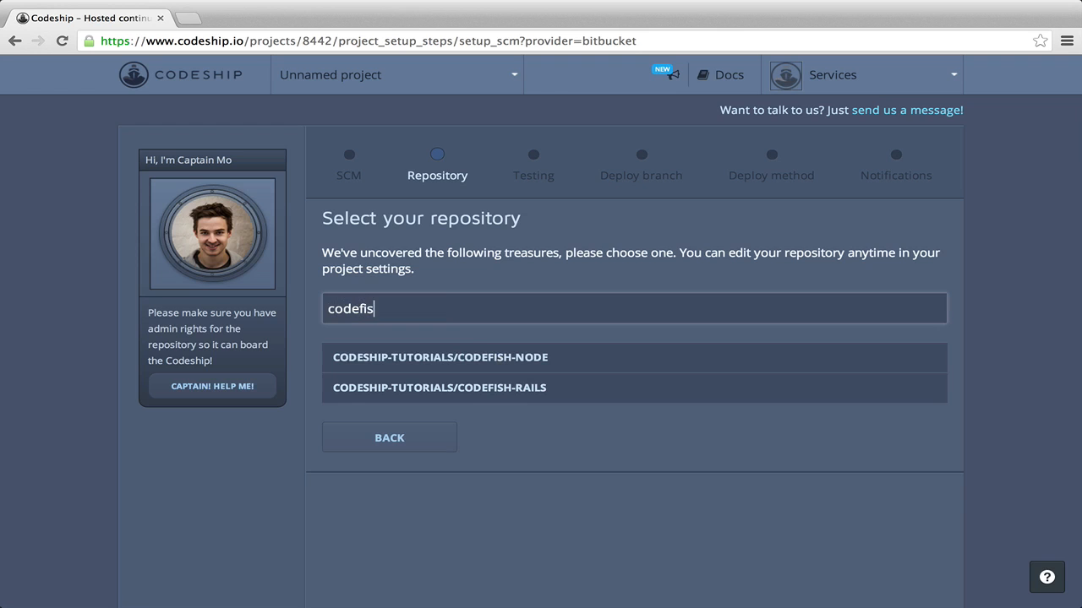
click(514, 370)
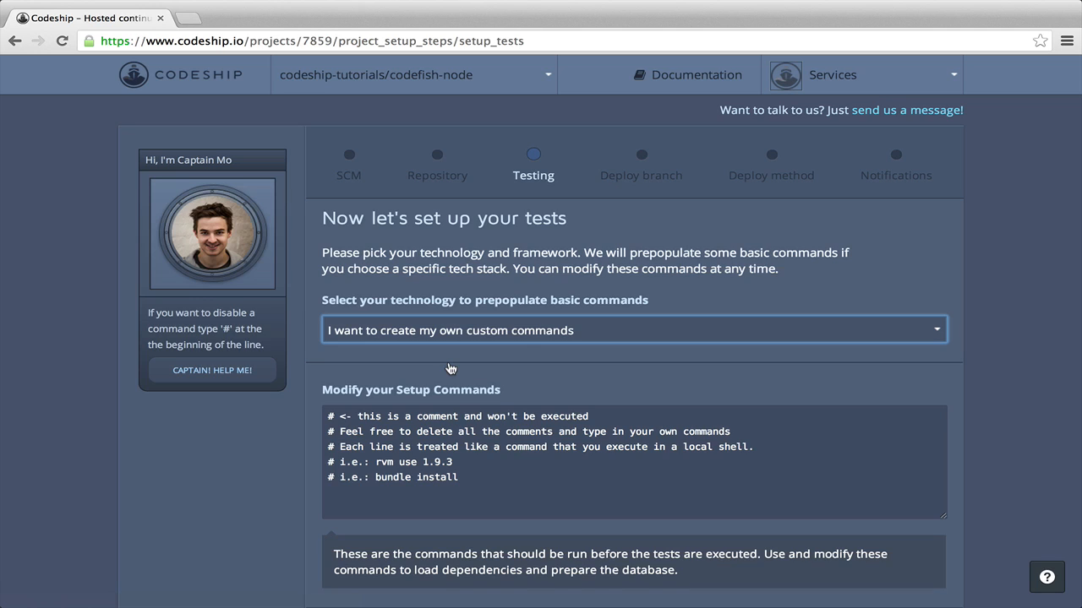
click(455, 332)
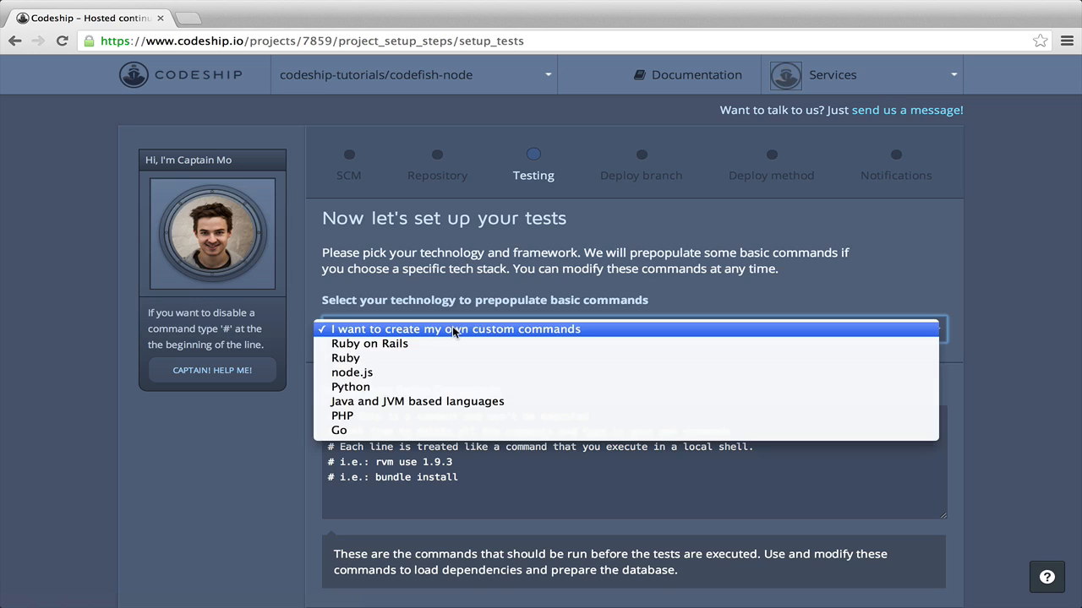
click(445, 373)
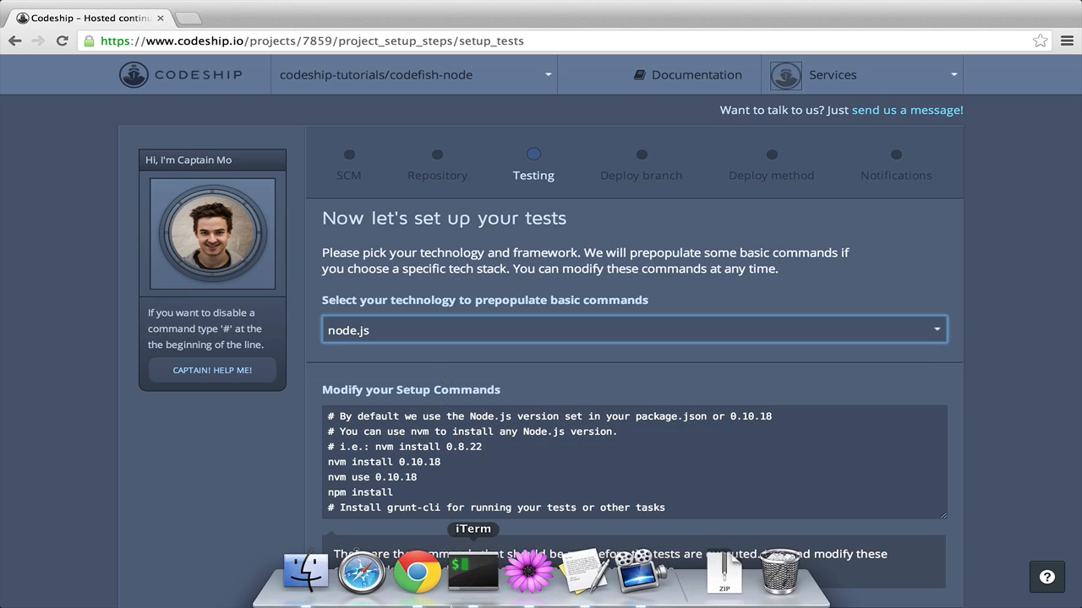
Switch to iTerm, check the local Node version with node -v and copy the version number without its leading v.
click(456, 591)
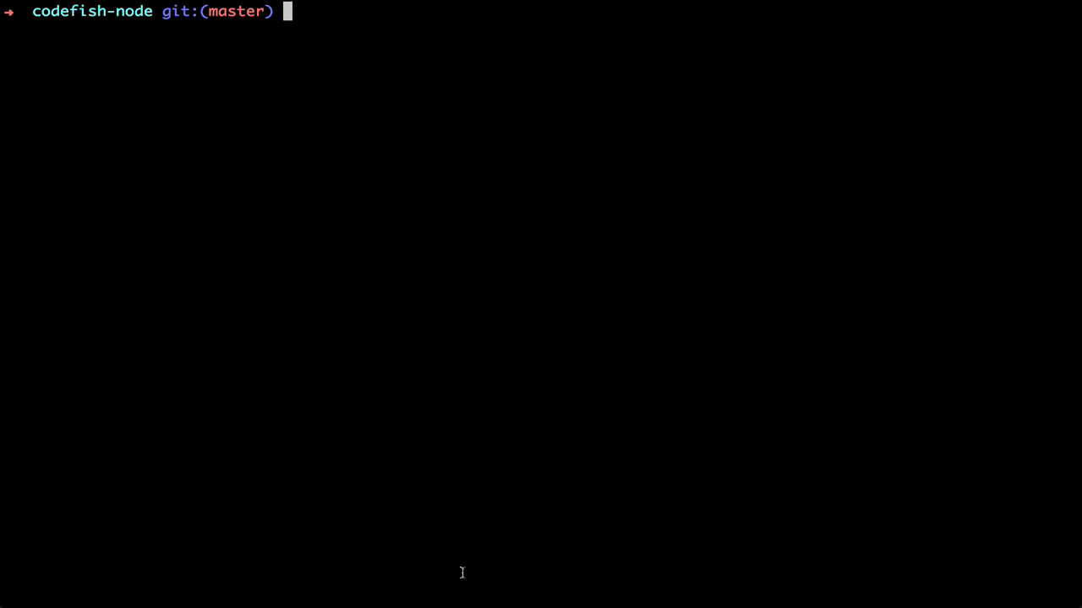
text(node -v)
key(Return)
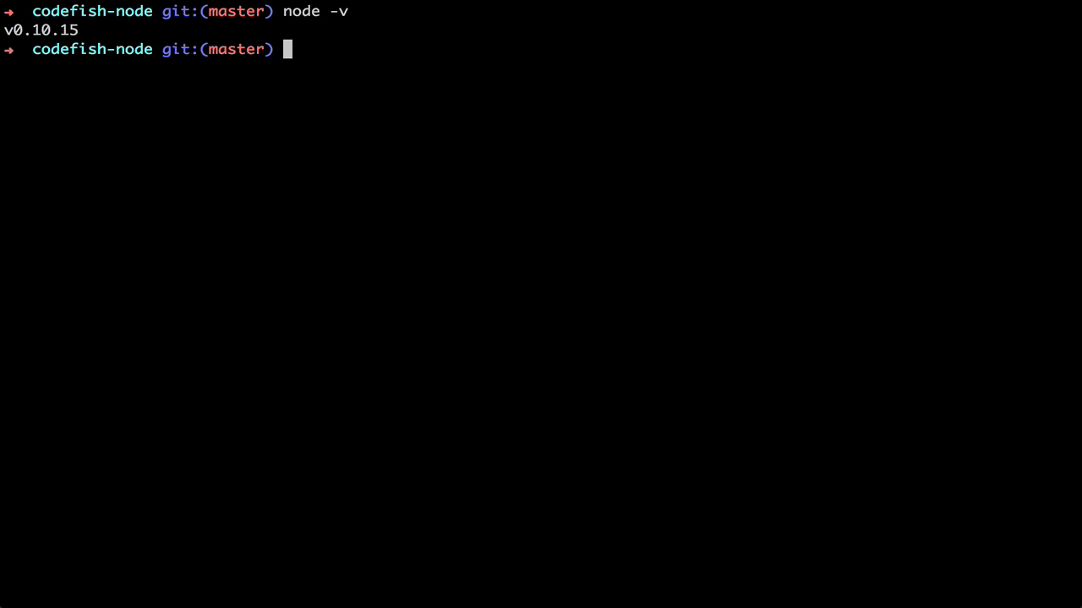
drag(79, 30, 12, 30)
right_click(15, 29)
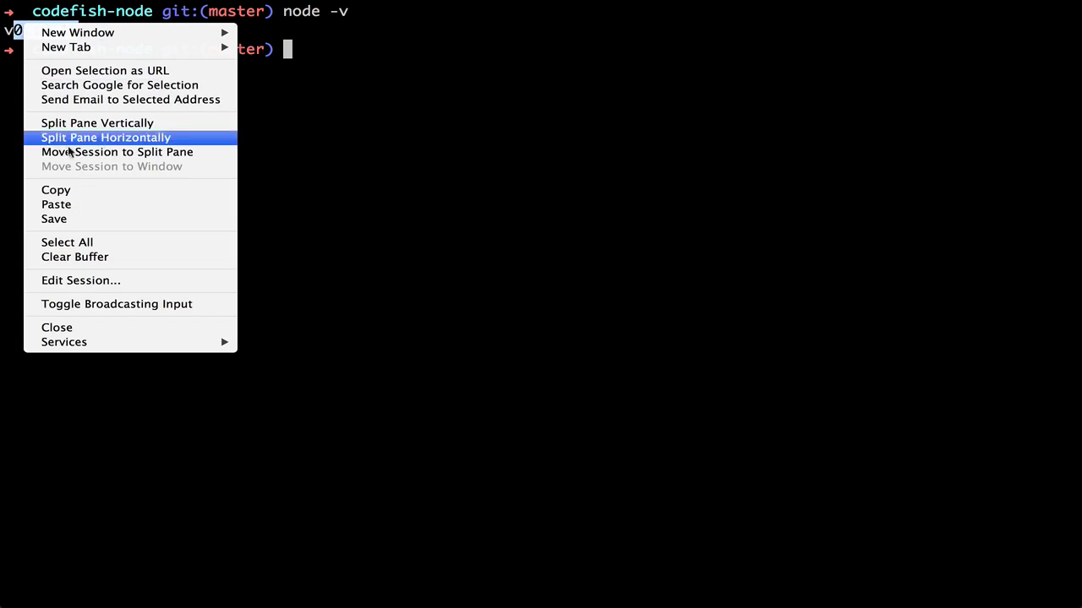
click(70, 191)
mouse_move(497, 594)
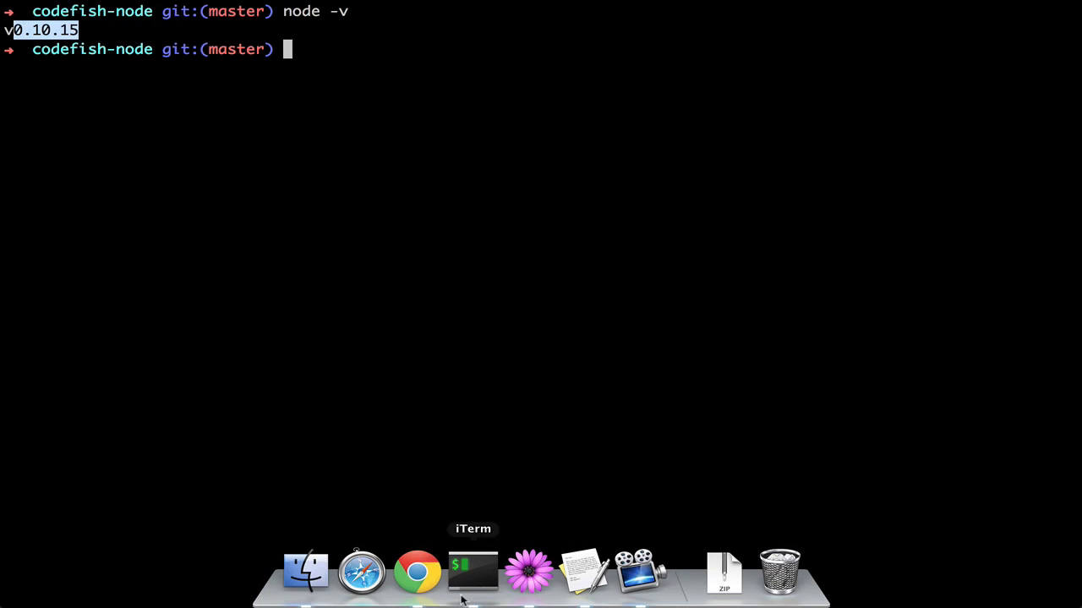
Back in Chrome, set the version to 0.10.15 in both nvm setup commands and add the line npm install -g jasmine-node.
click(418, 571)
drag(400, 461, 442, 461)
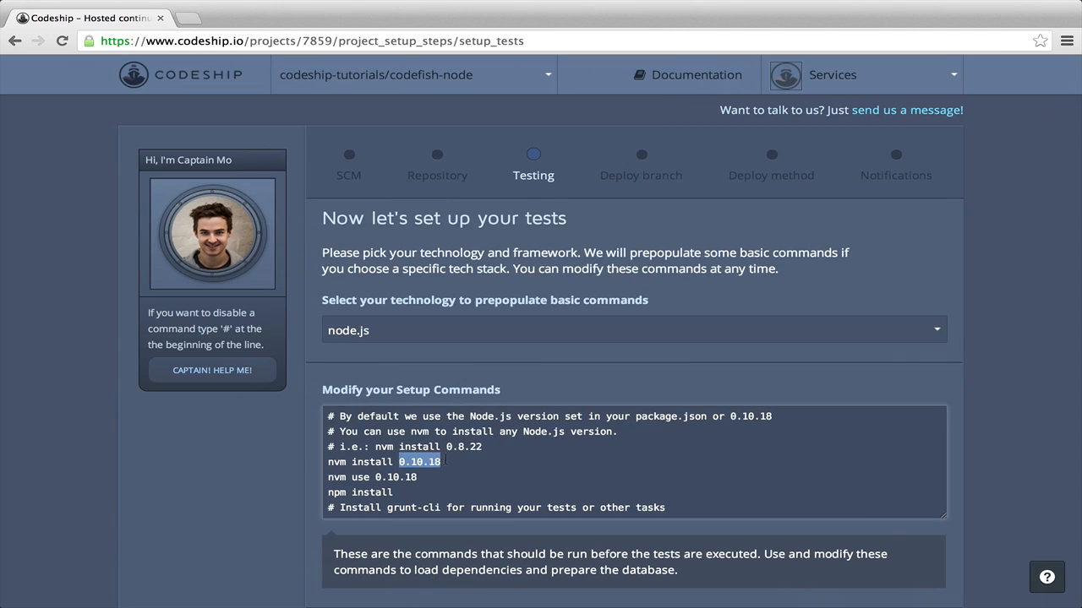
right_click(443, 463)
click(465, 347)
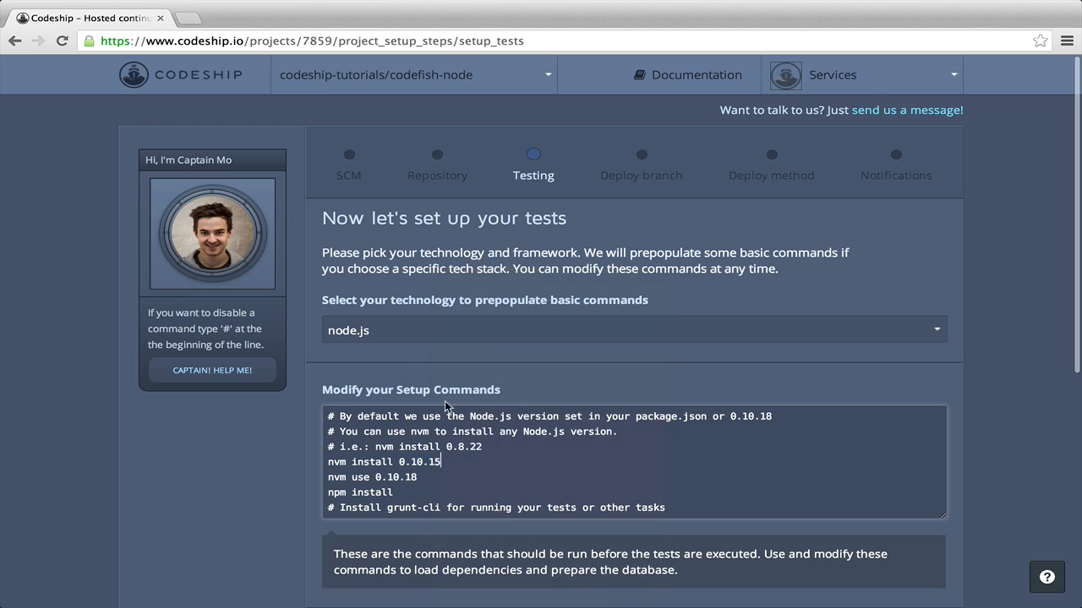
drag(375, 477, 417, 478)
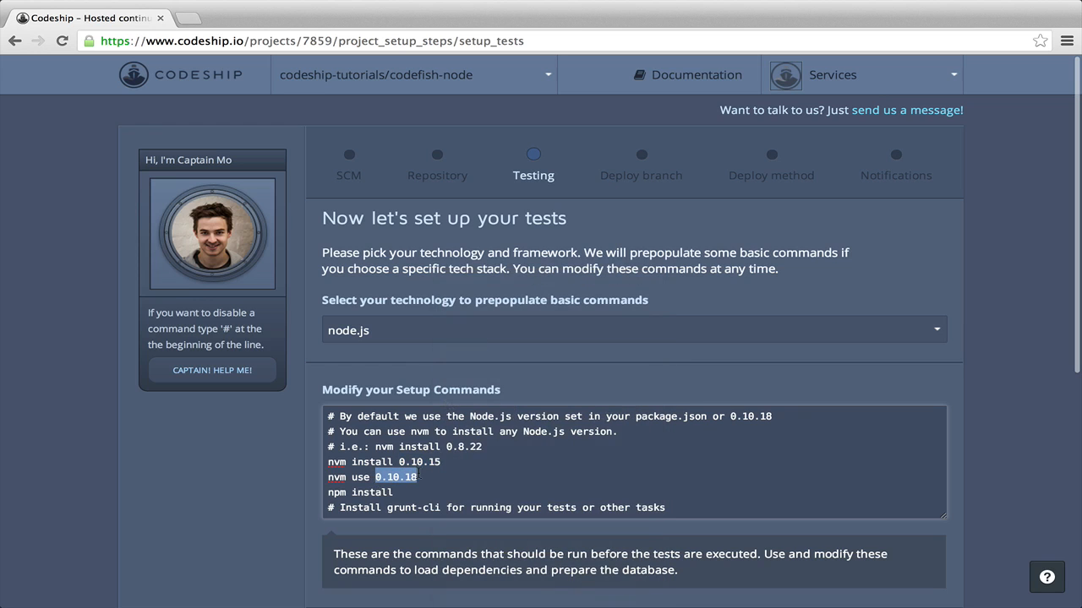
right_click(418, 478)
click(454, 345)
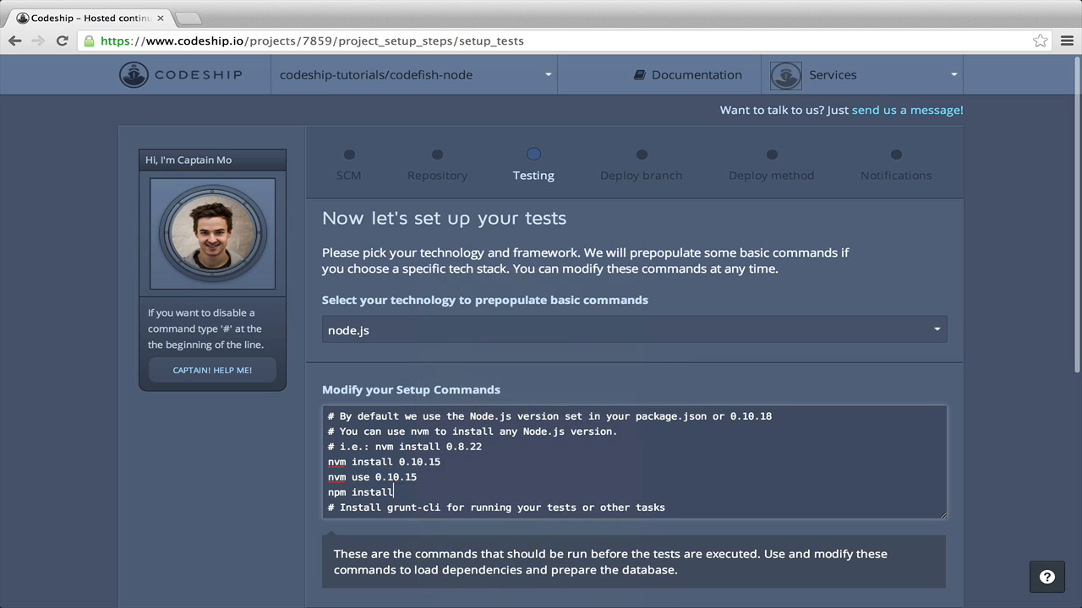
key(Return)
text(npm install -g jasmine-node)
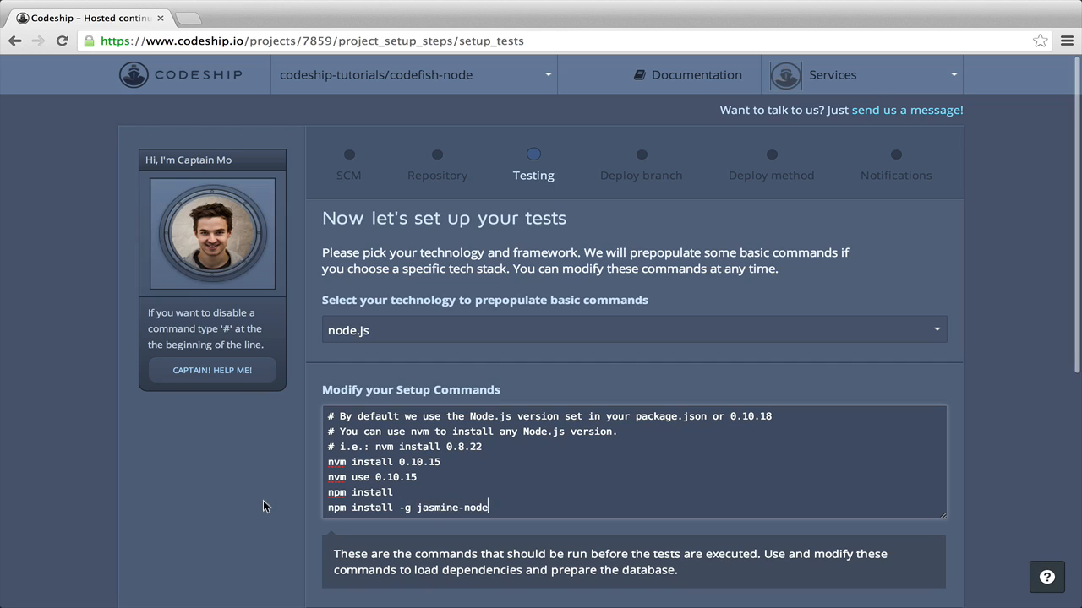
Comment out npm test, add jasmine-node spec to the test commands and save the setup, going to the dashboard.
scroll(263, 502, down, 5)
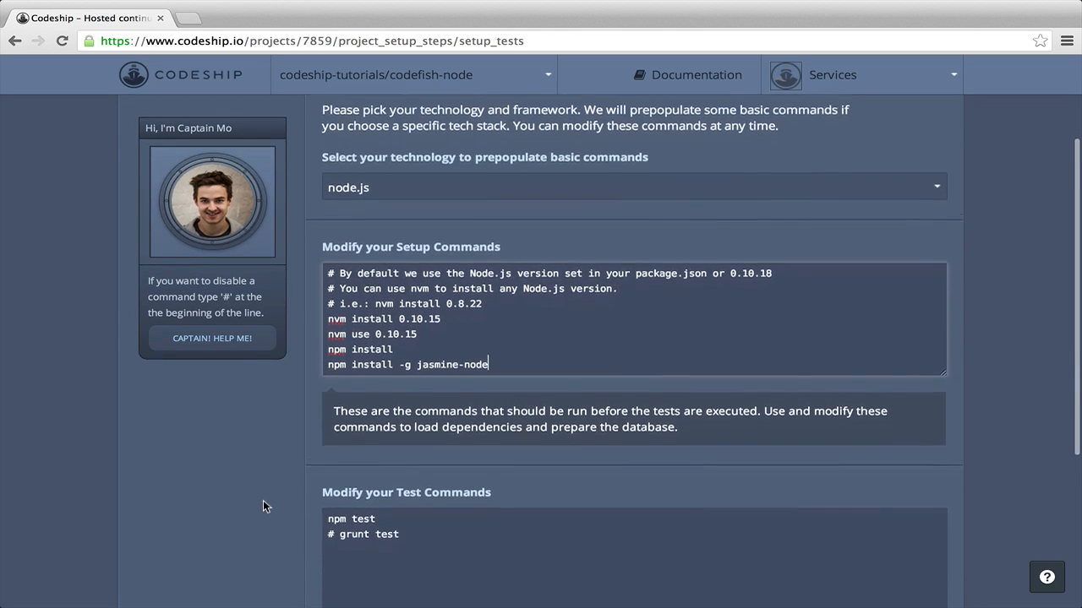
scroll(263, 502, down, 1)
click(328, 474)
text(#)
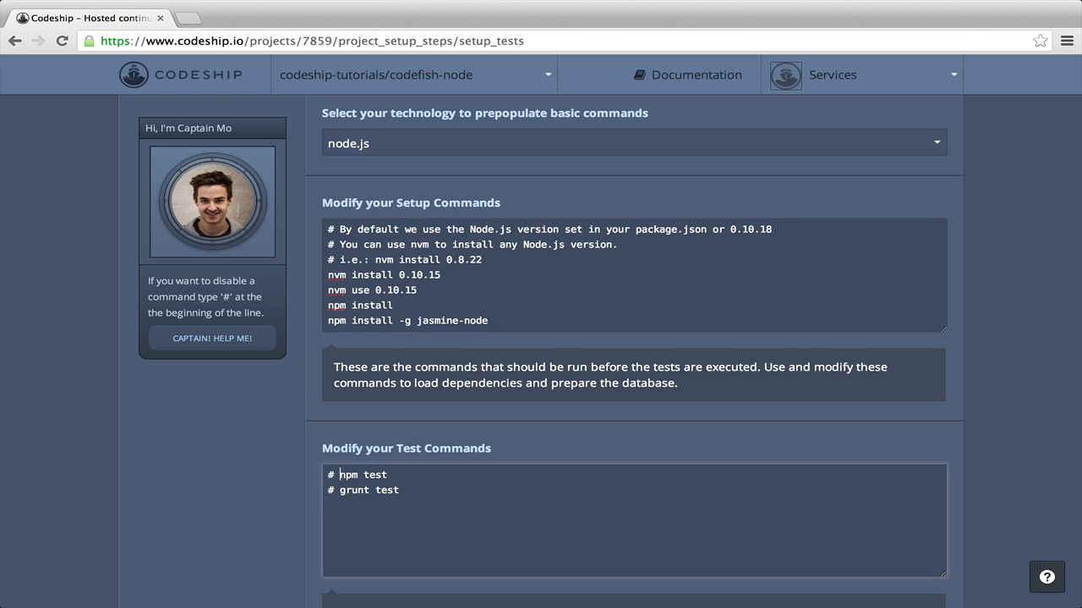
key(End)
key(Return)
text(jasmine-node spe)
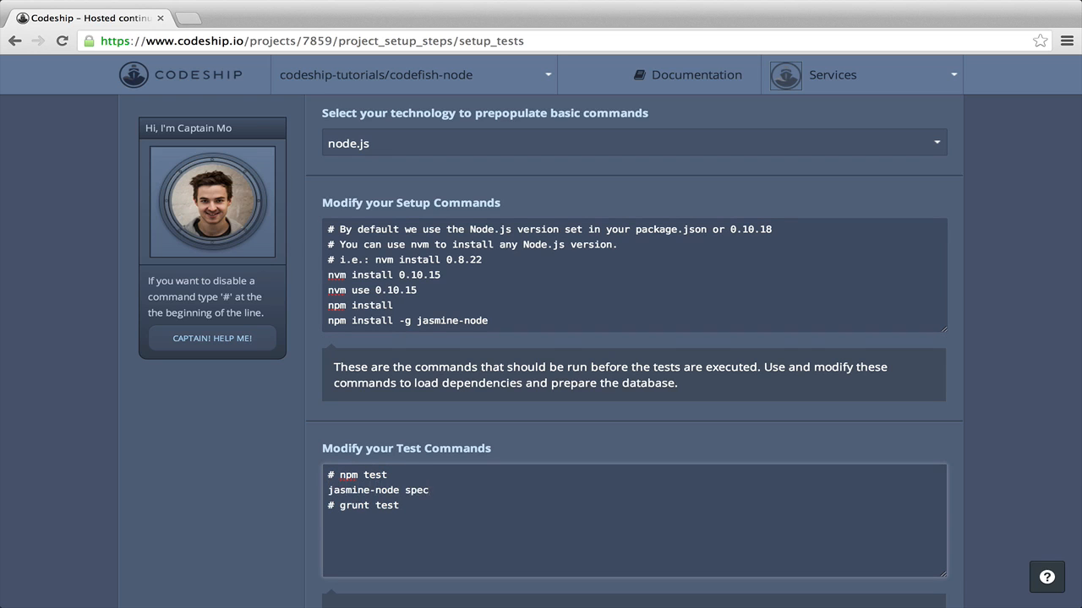
scroll(634, 347, down, 4)
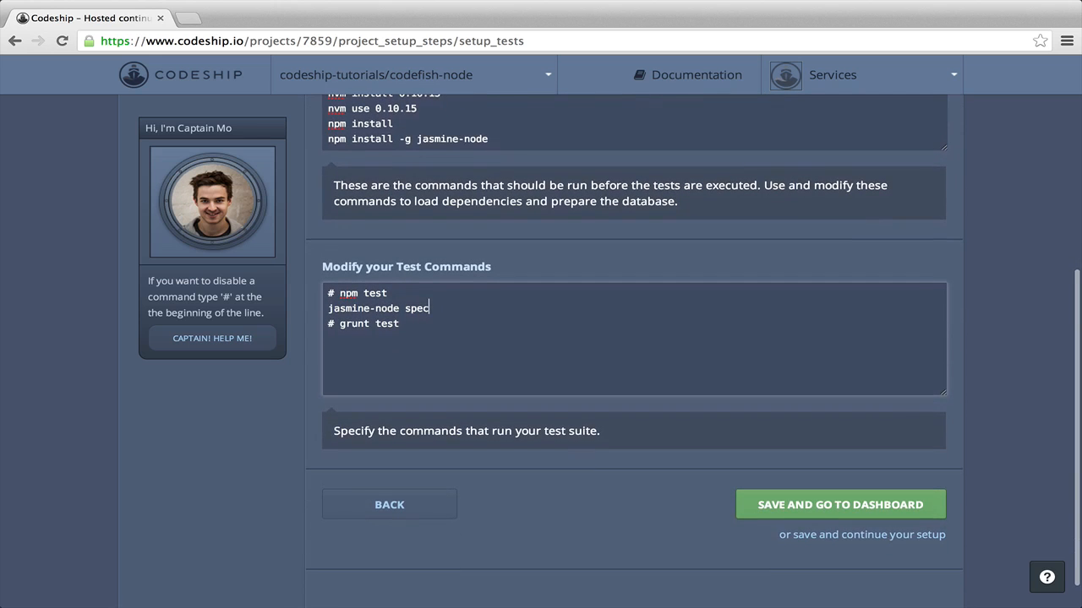
click(766, 507)
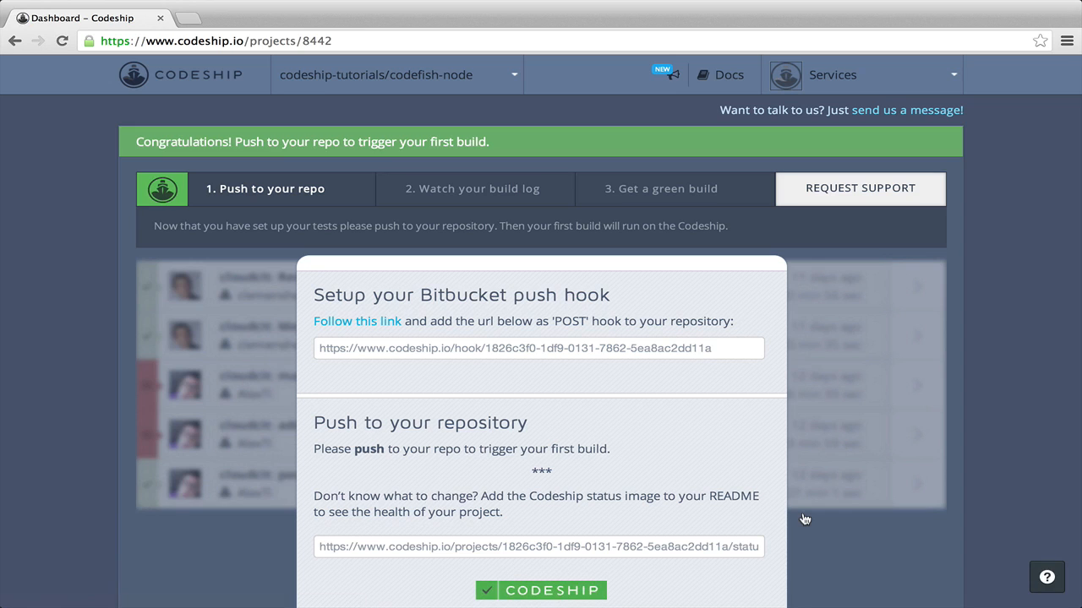
Copy the Bitbucket push hook URL and follow the link to the repository's hooks settings.
drag(319, 348, 712, 346)
right_click(713, 346)
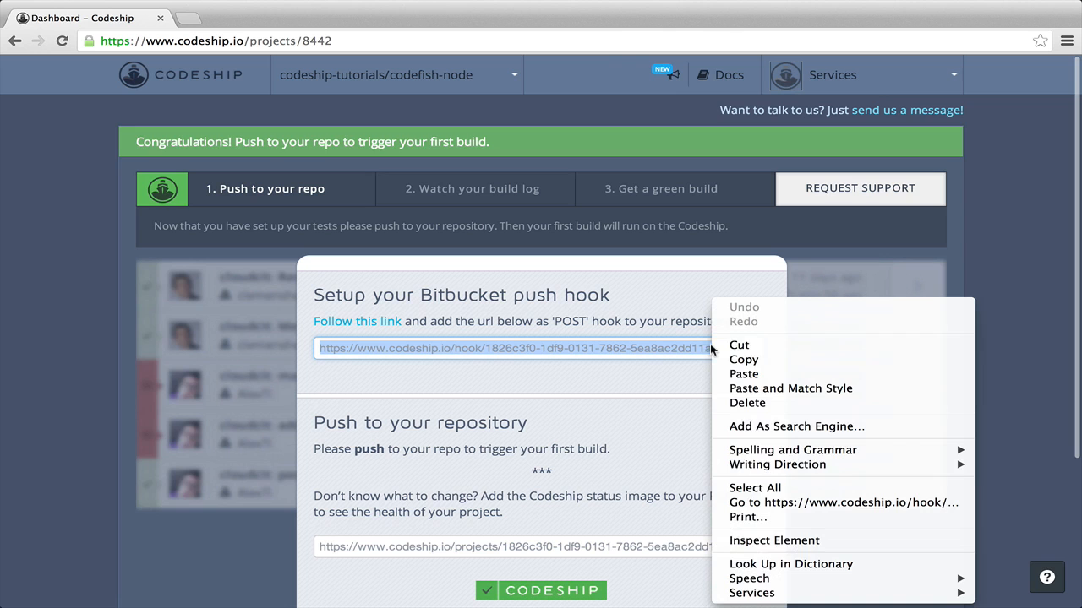
click(742, 360)
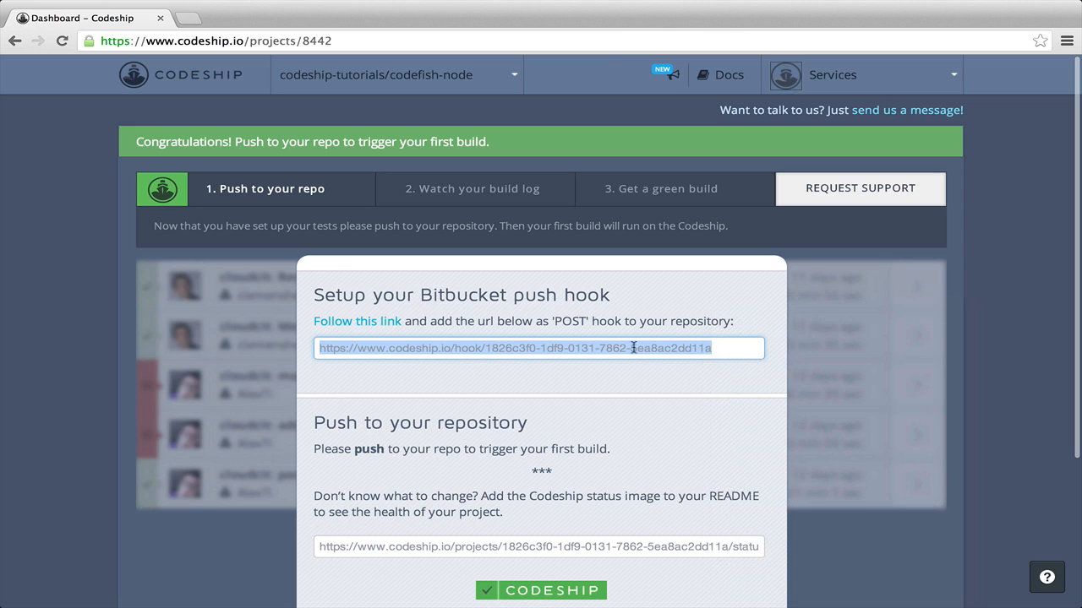
click(366, 329)
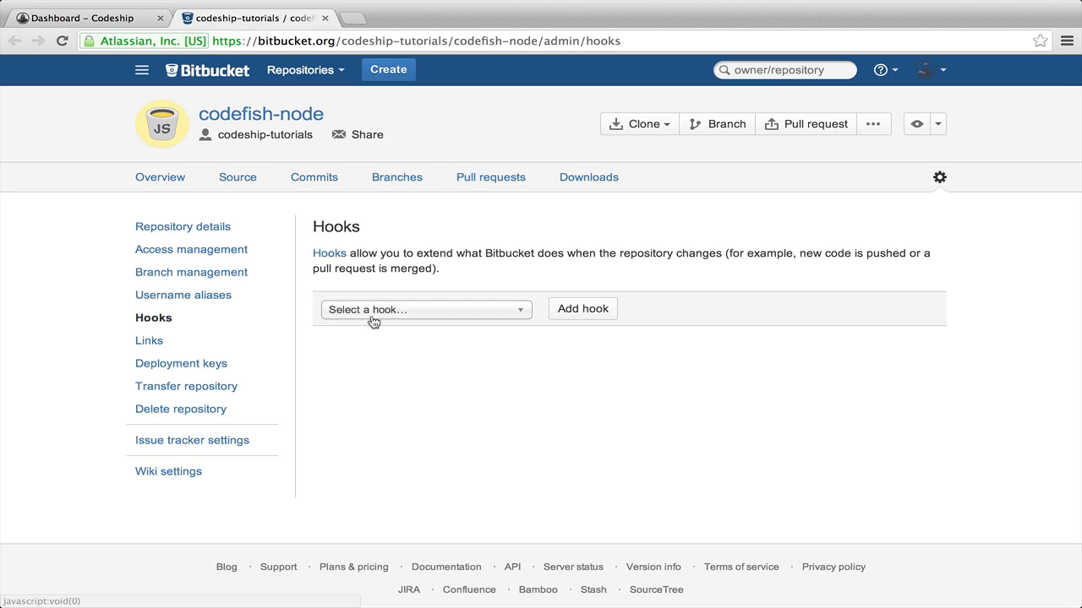
Add a POST hook with the copied Codeship hook URL to the repository, save it and return to the Codeship dashboard.
click(376, 311)
scroll(366, 410, down, 5)
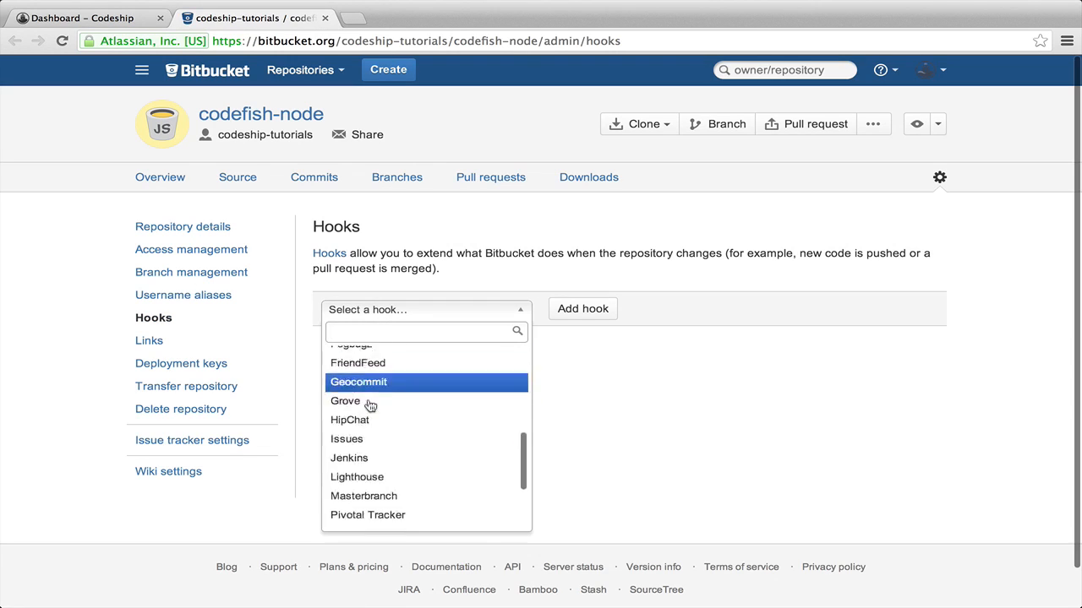
click(365, 423)
click(564, 315)
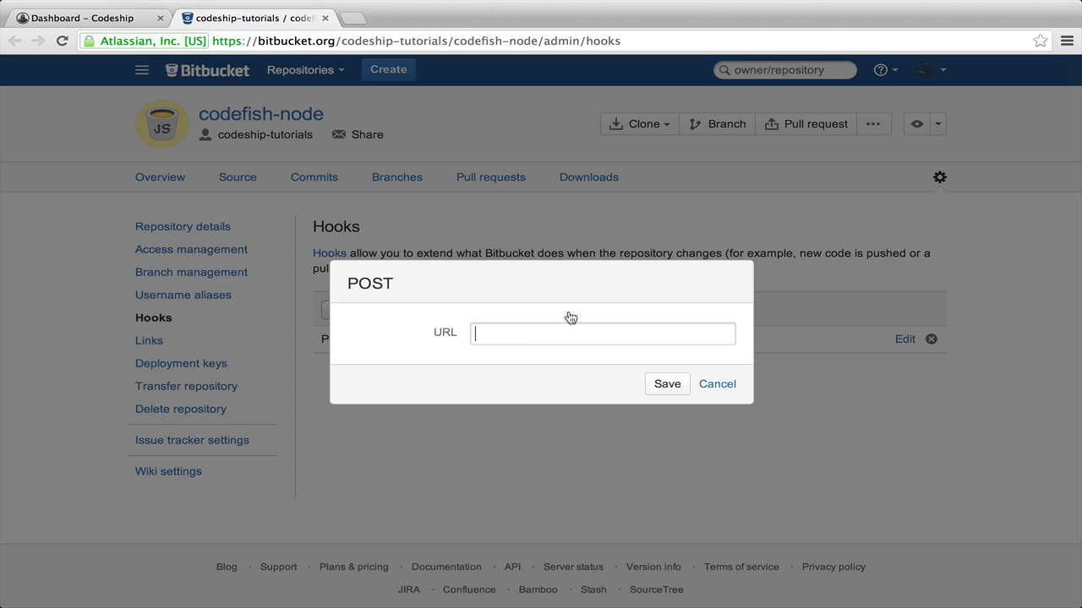
right_click(541, 333)
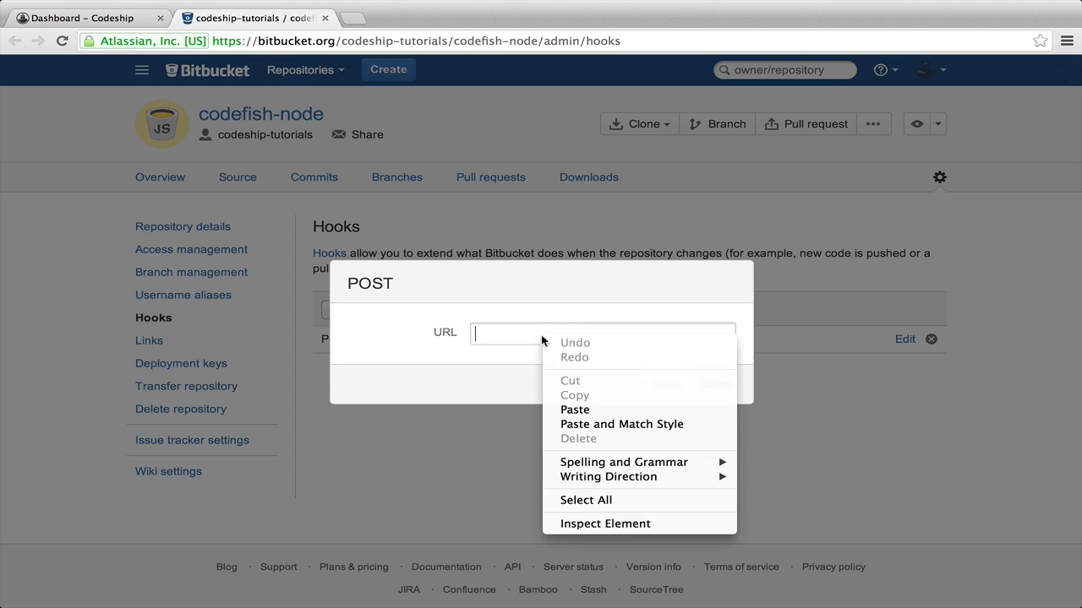
click(569, 411)
click(659, 385)
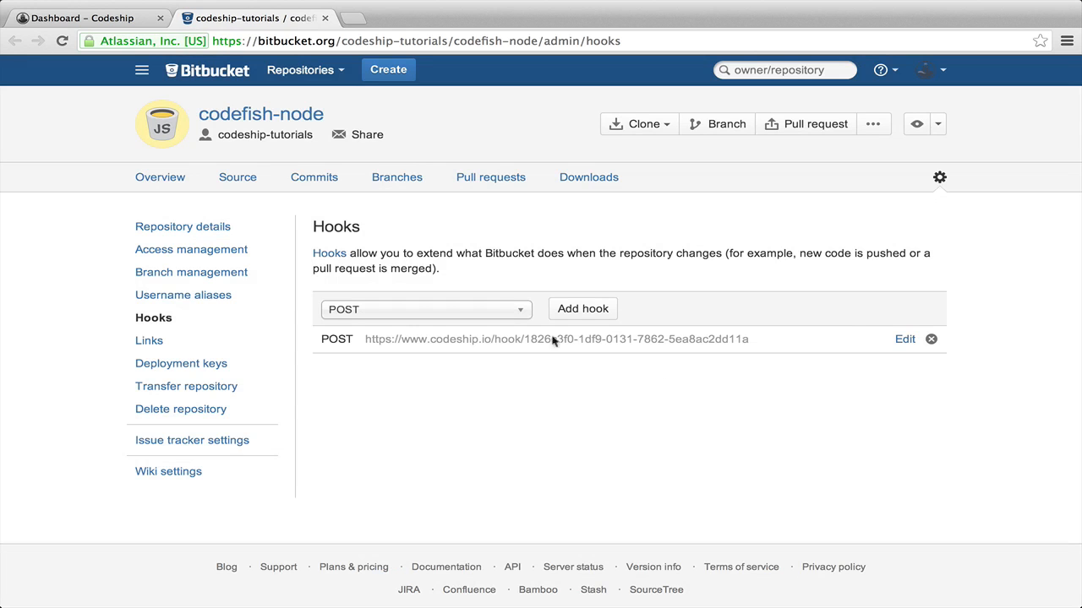
click(326, 18)
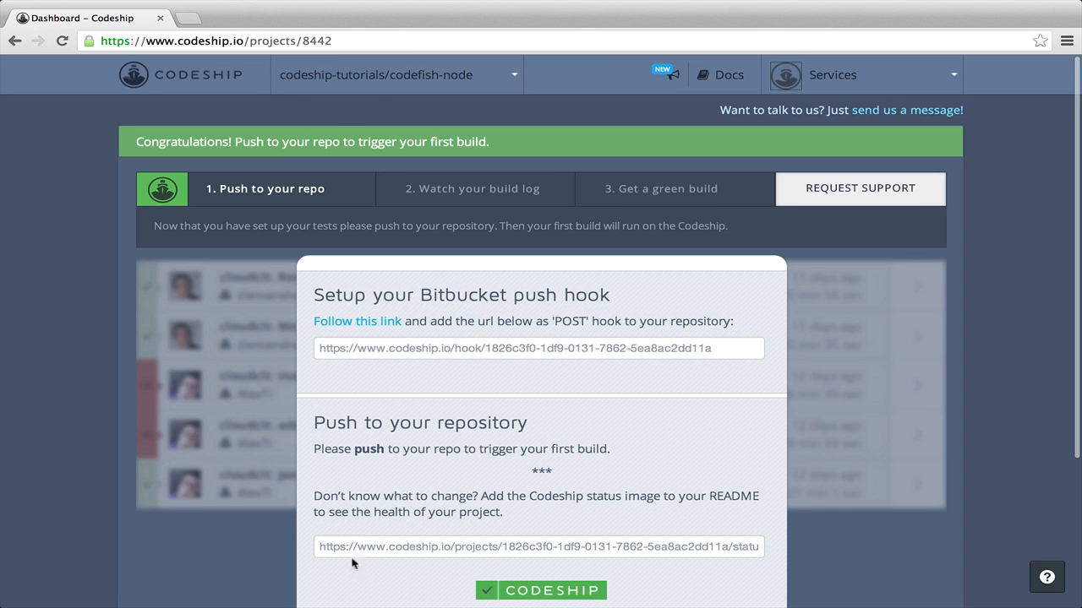
Copy the Codeship status image URL and switch to the text editor with the codefish-node project.
drag(318, 547, 784, 549)
right_click(755, 550)
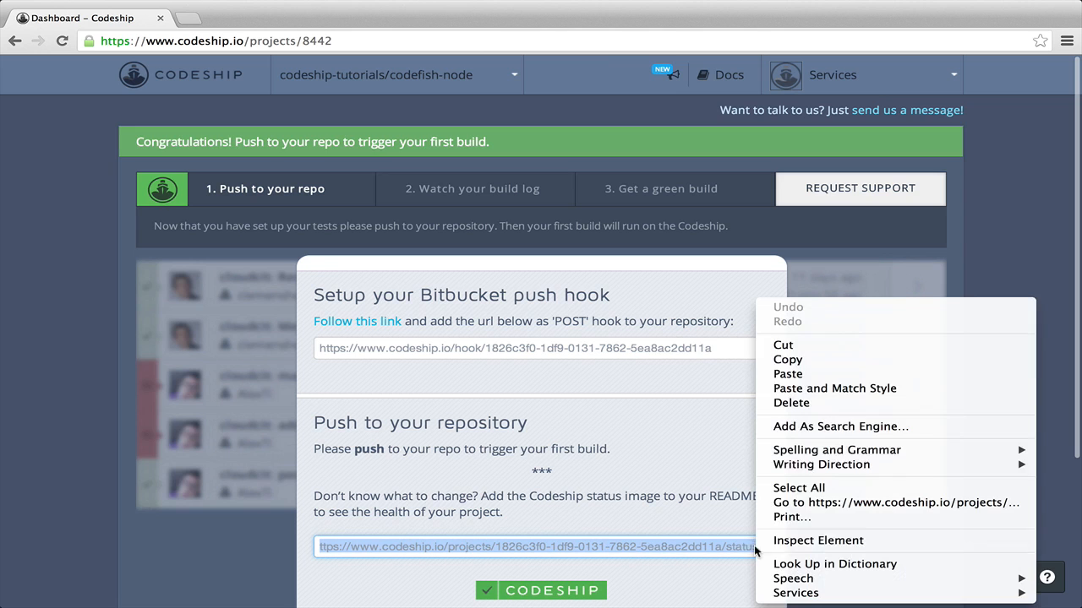
click(787, 360)
mouse_move(556, 596)
click(613, 595)
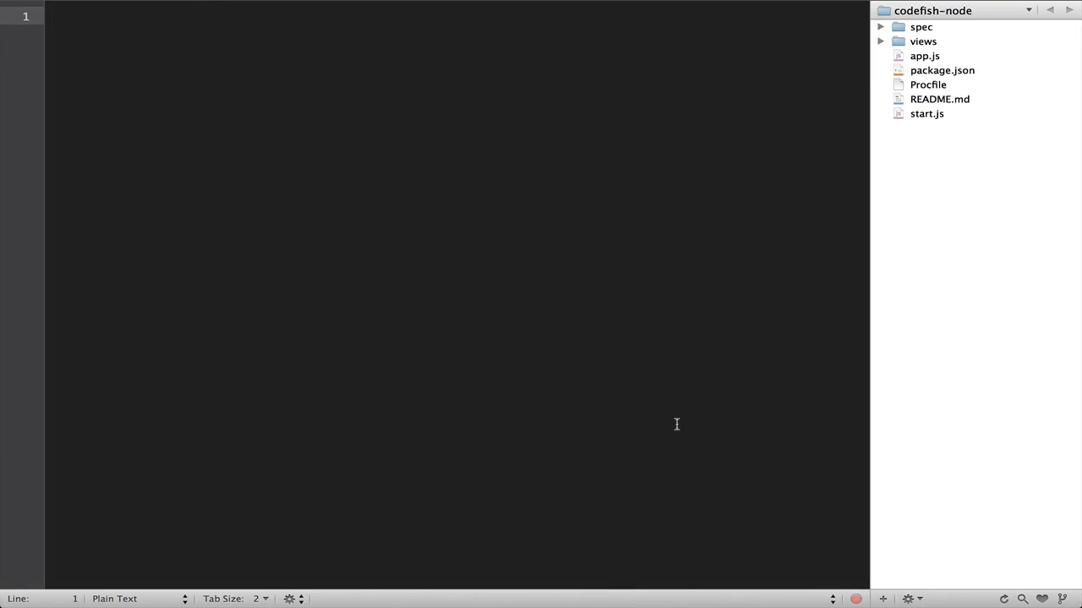
Add a Markdown image labelled Codeship Status with the copied status URL below the description in README.md and save the file.
click(909, 100)
click(639, 85)
key(Return)
key(Return)
text(![Codeship Status]()
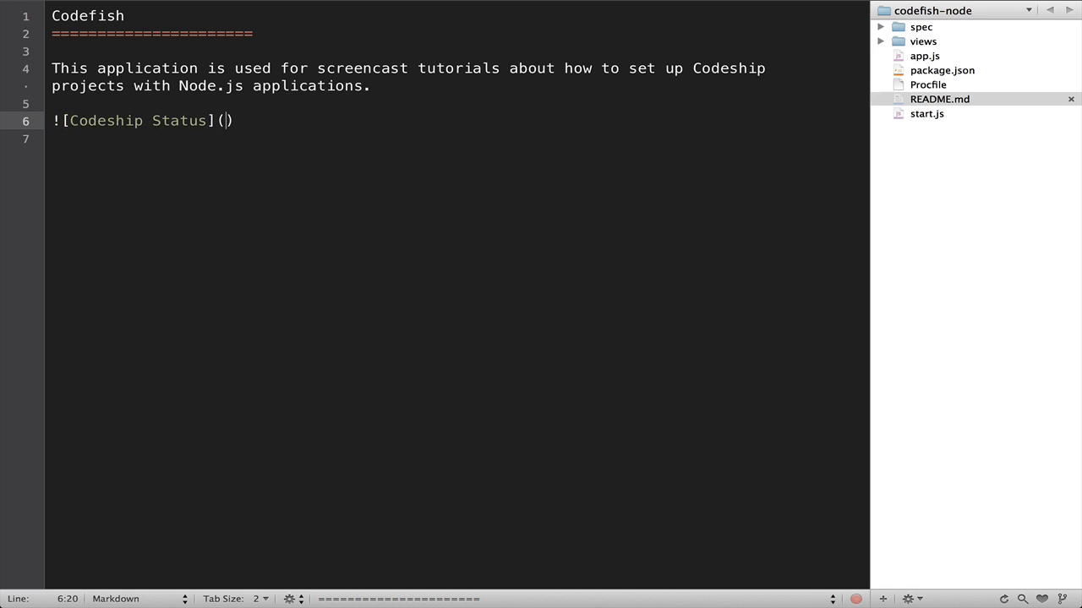
right_click(224, 121)
click(239, 156)
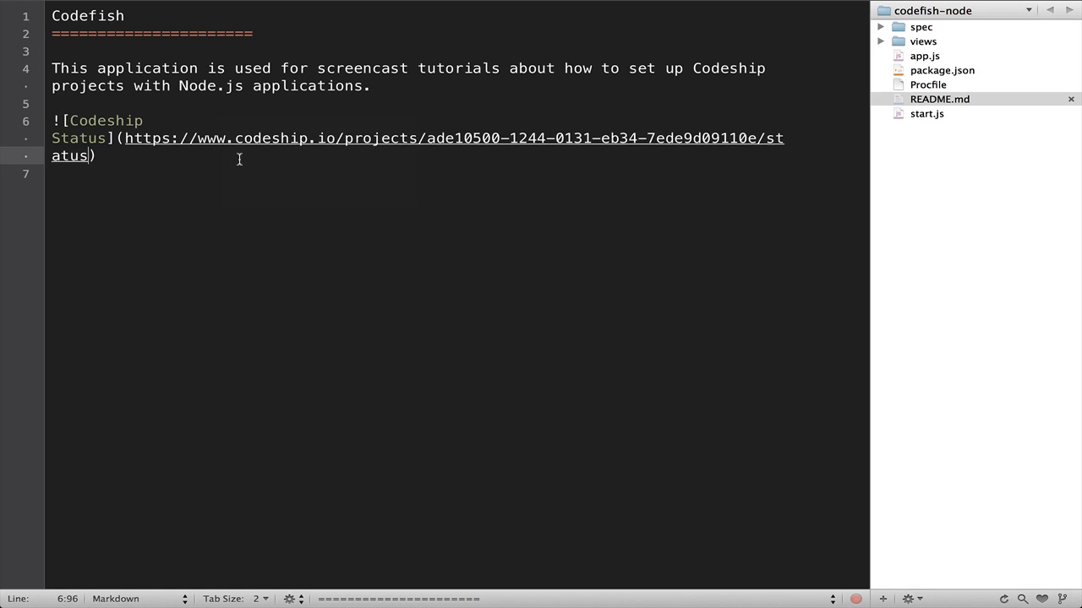
click(126, 8)
click(170, 264)
Switch to iTerm, commit all changes with the message "Added Codeship image" and push them to origin master.
click(483, 588)
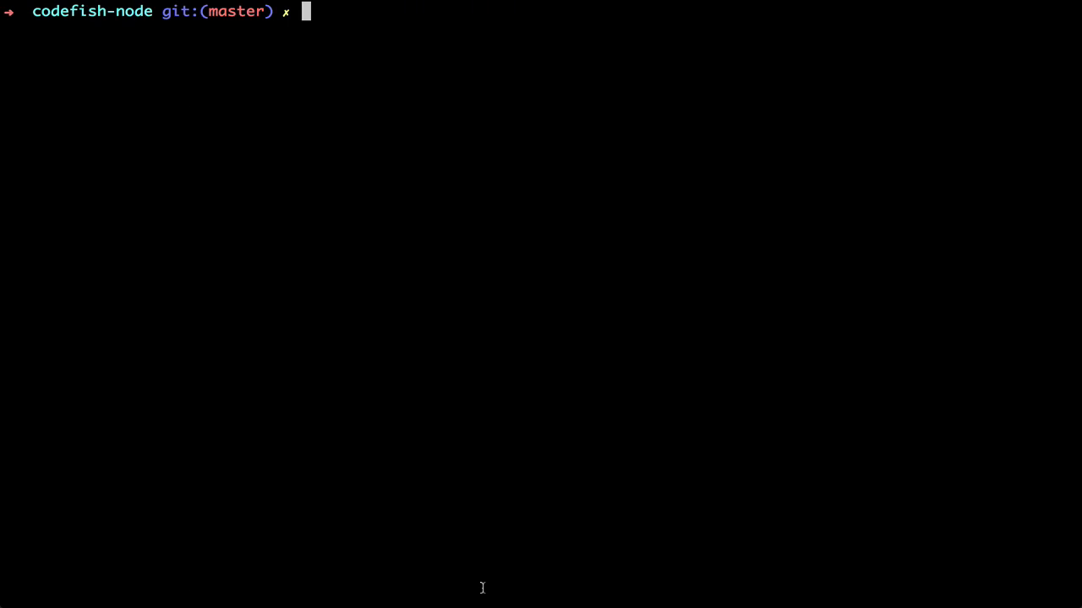
text(git commit -am )
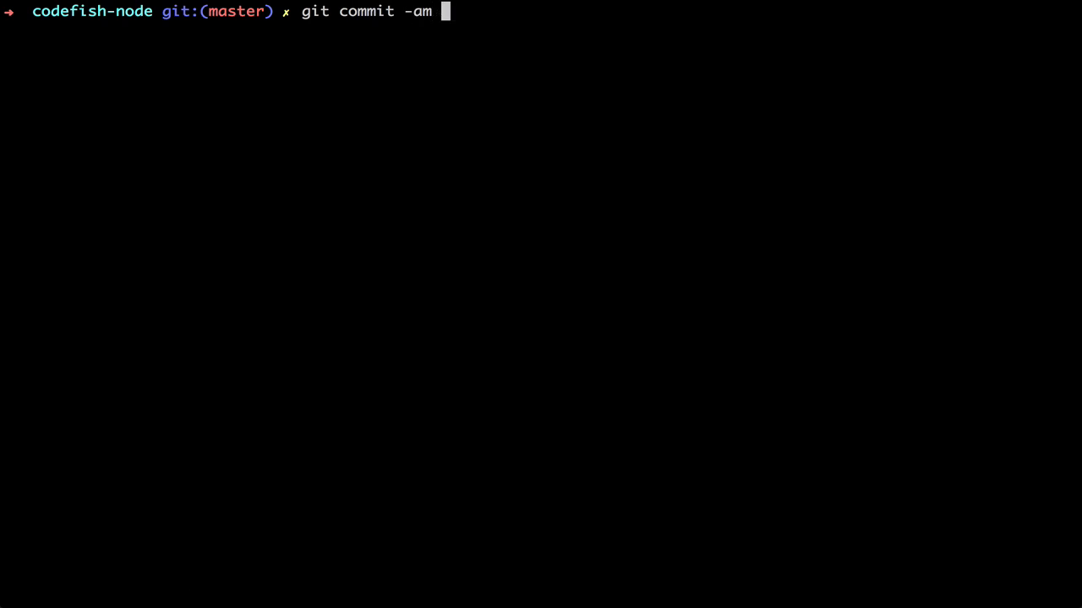
text("Added Codeship image")
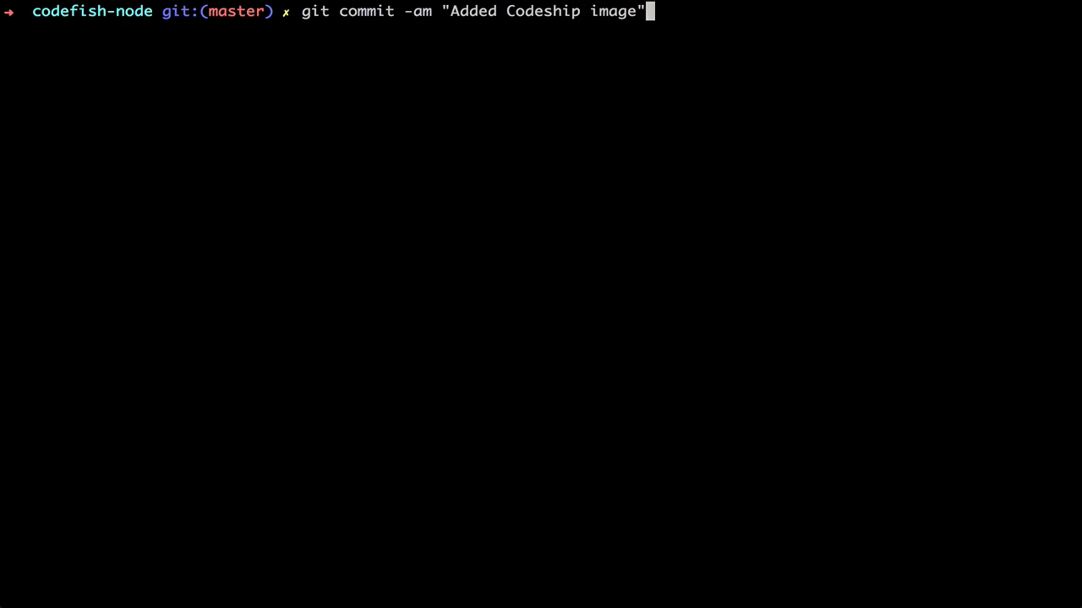
key(Return)
text(git push origin master)
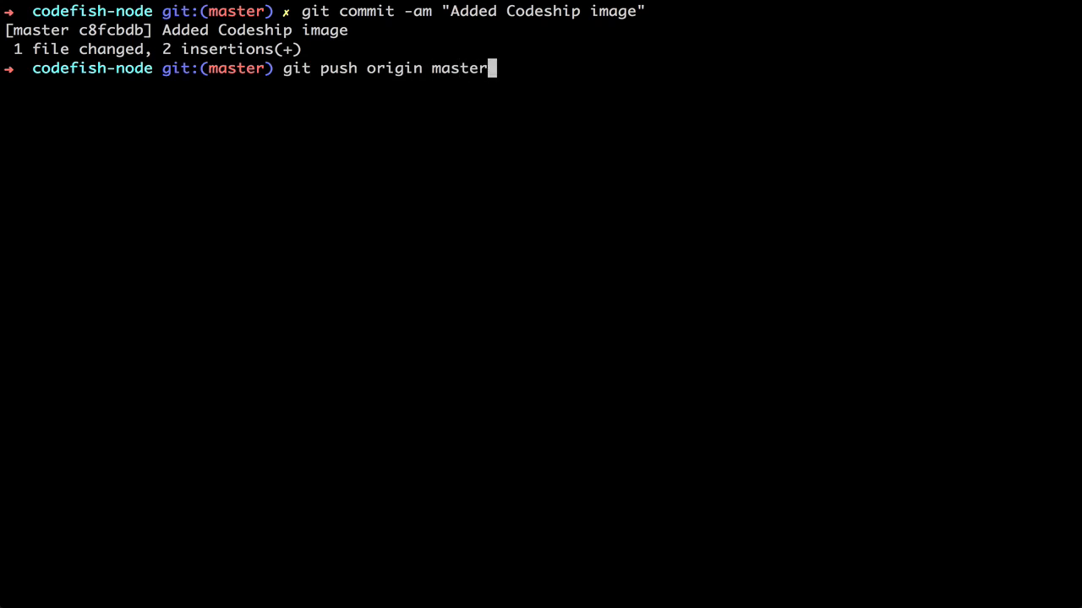
key(Return)
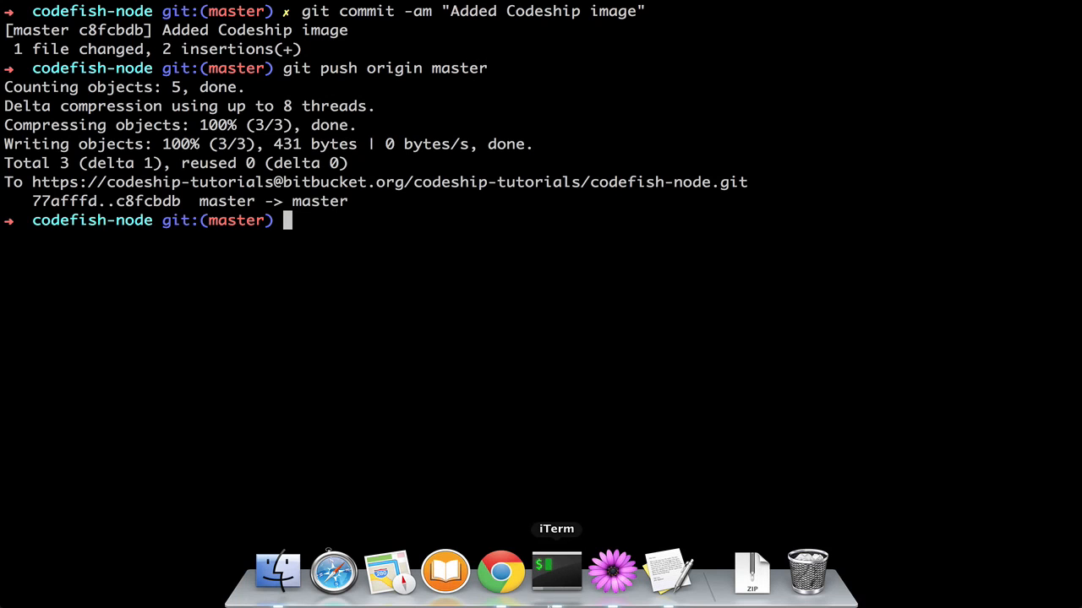
Switch to Chrome, inspect the jasmine-node spec output of the "Added Codeship image" build and finish the first-build guide.
click(499, 602)
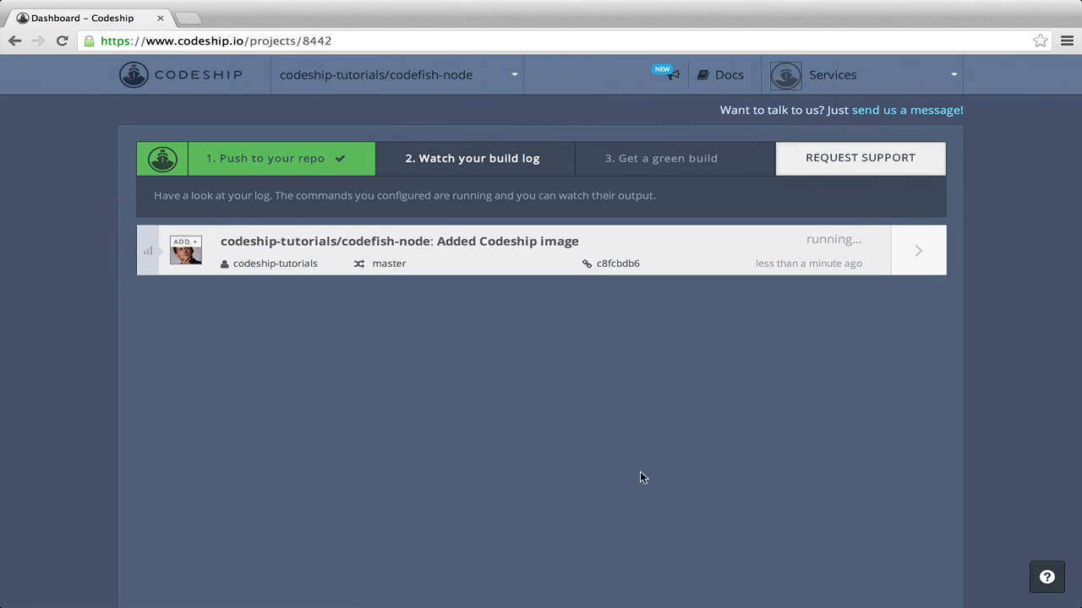
click(914, 256)
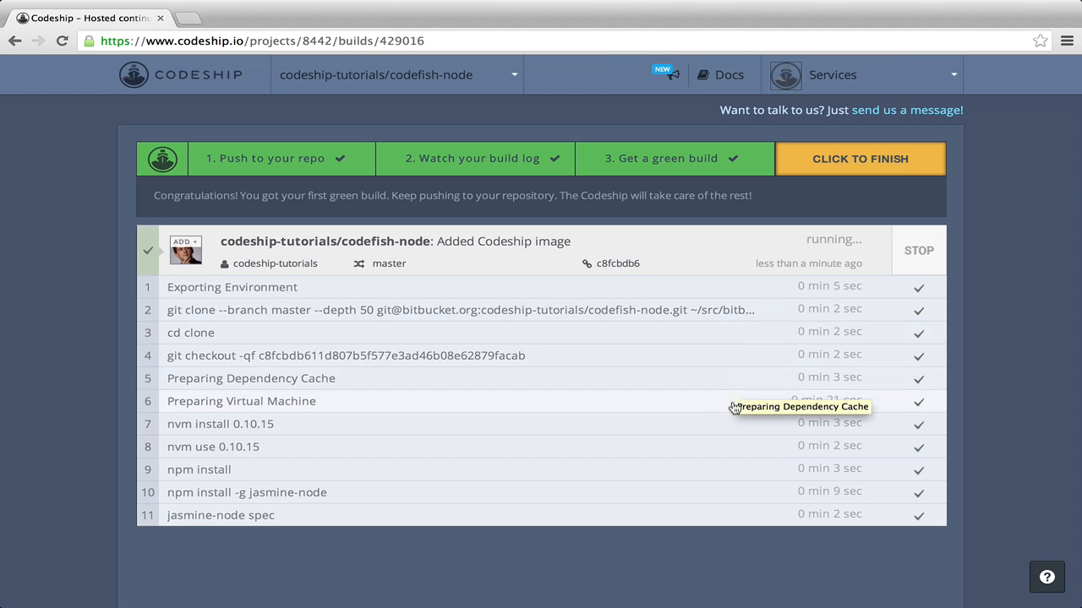
click(718, 520)
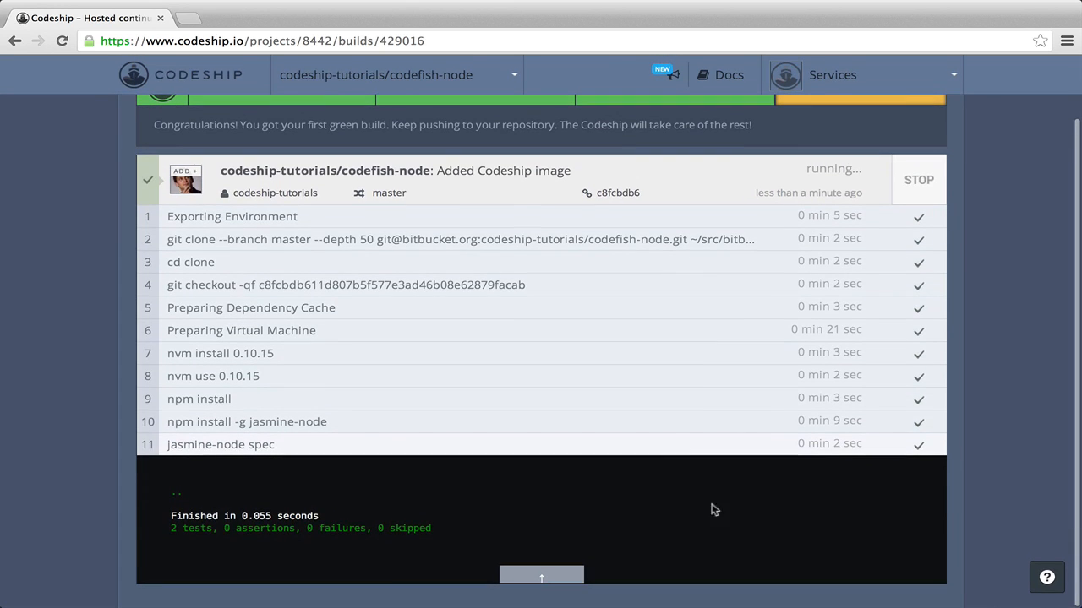
click(672, 445)
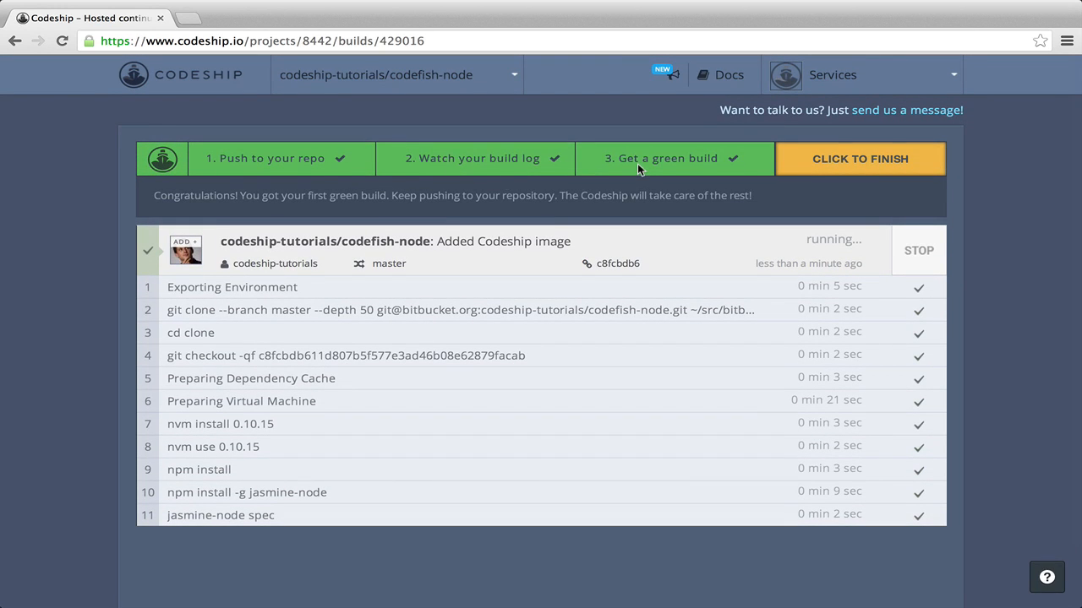
click(845, 160)
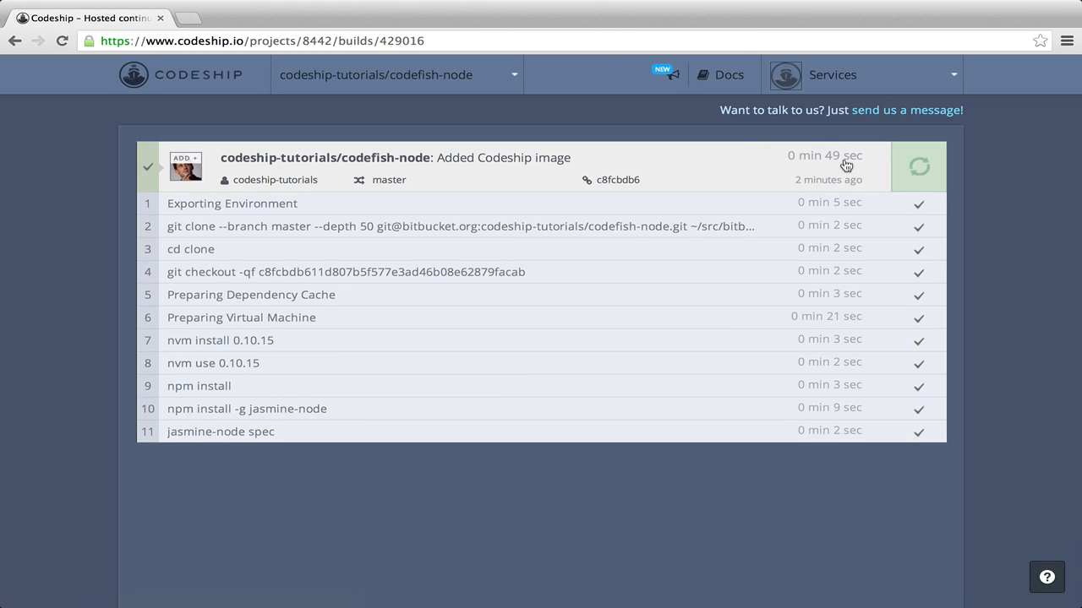
Add a Nodejitsu deployment for the master branch in the codefish-node project settings and enter the username codeship-tutorials.
click(514, 78)
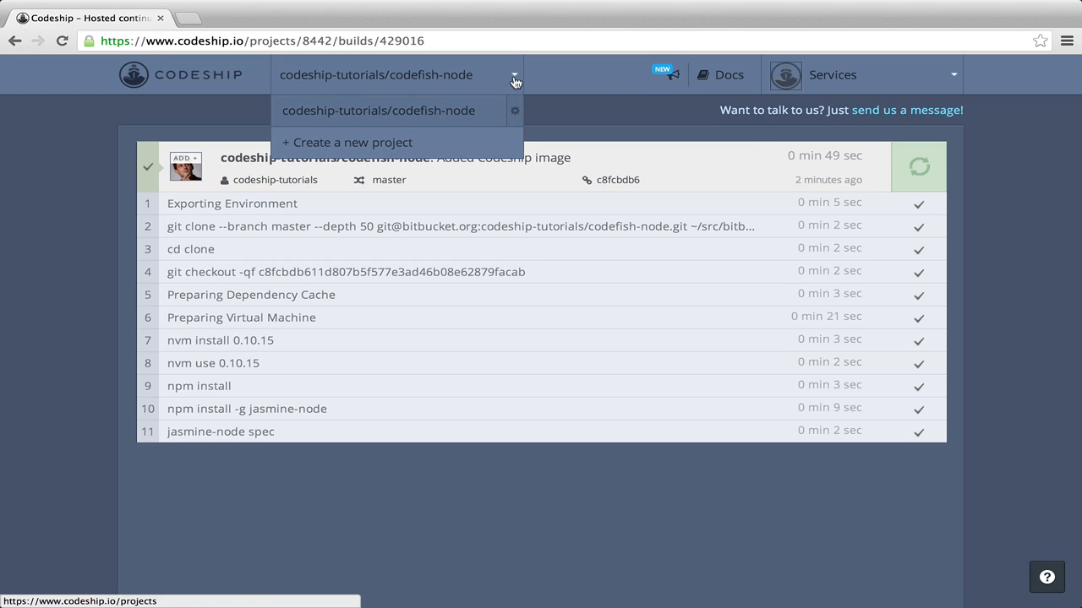
click(515, 110)
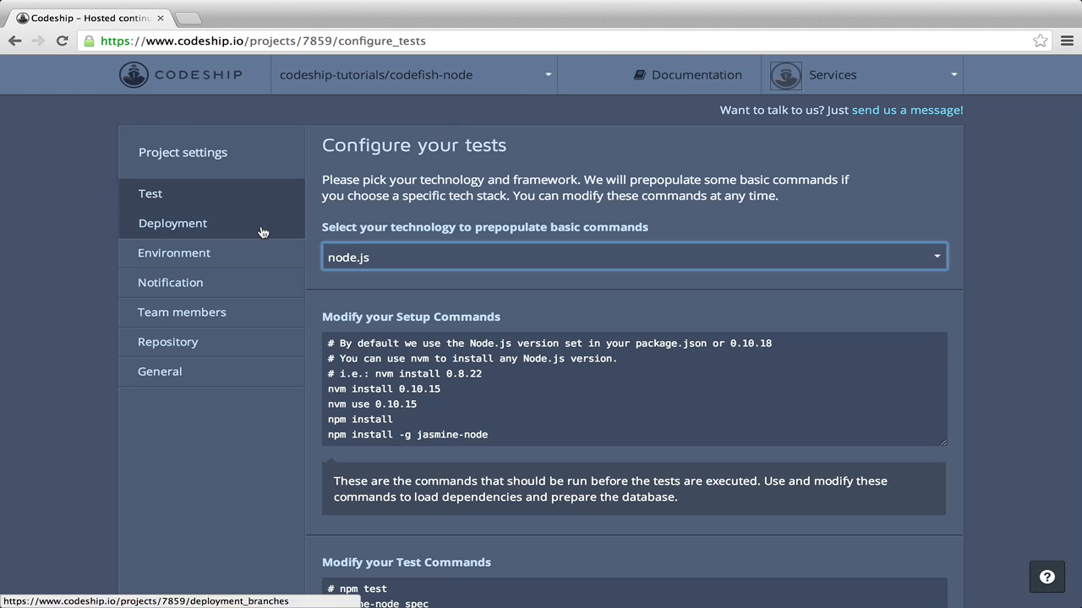
click(262, 231)
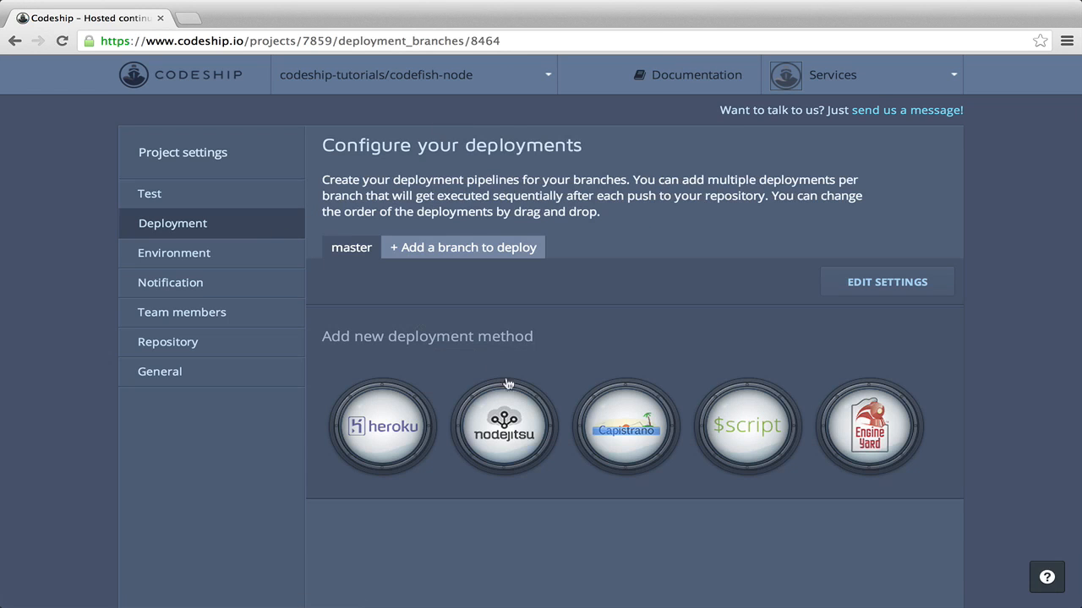
click(522, 427)
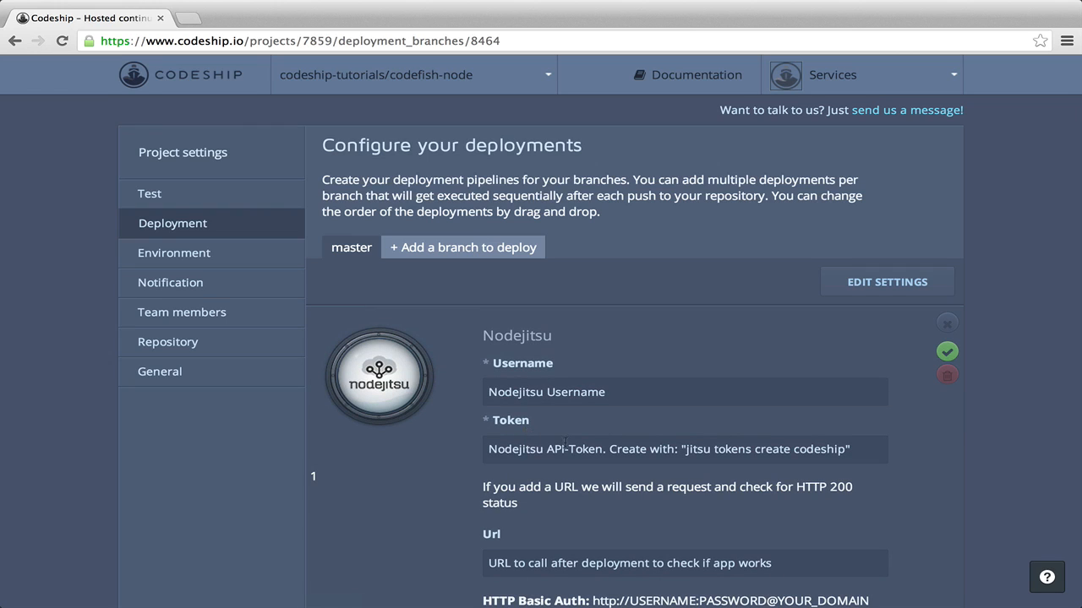
click(560, 397)
text(cod)
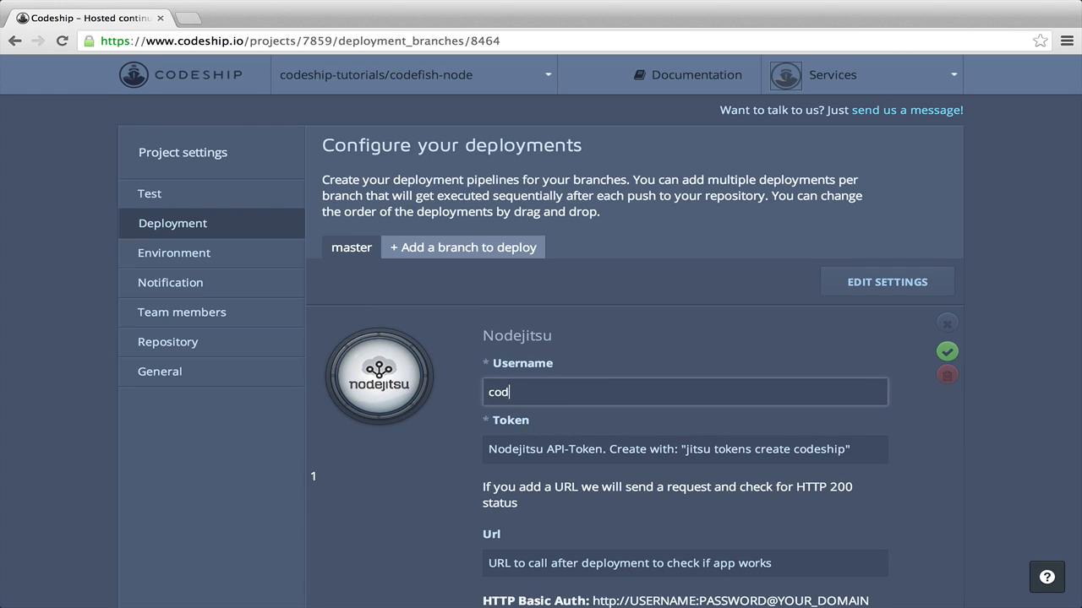
text(eship-tutorials)
Switch to iTerm, run jitsu tokens create codeship with the account password, and copy the generated API token.
click(514, 597)
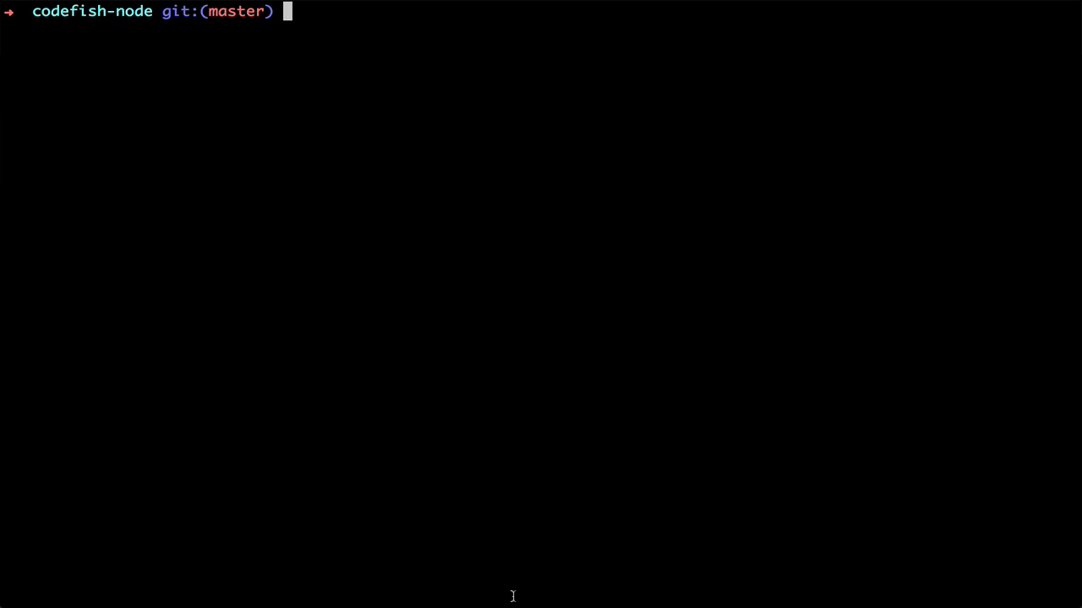
text(jitsu tokens create codeship)
key(Return)
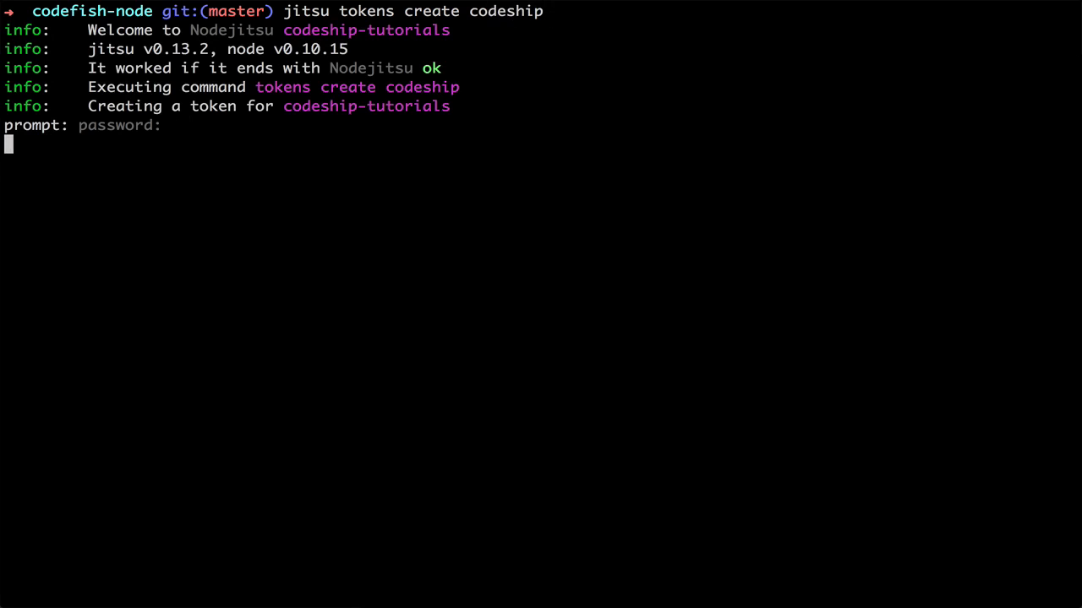
key(Return)
drag(190, 162, 523, 162)
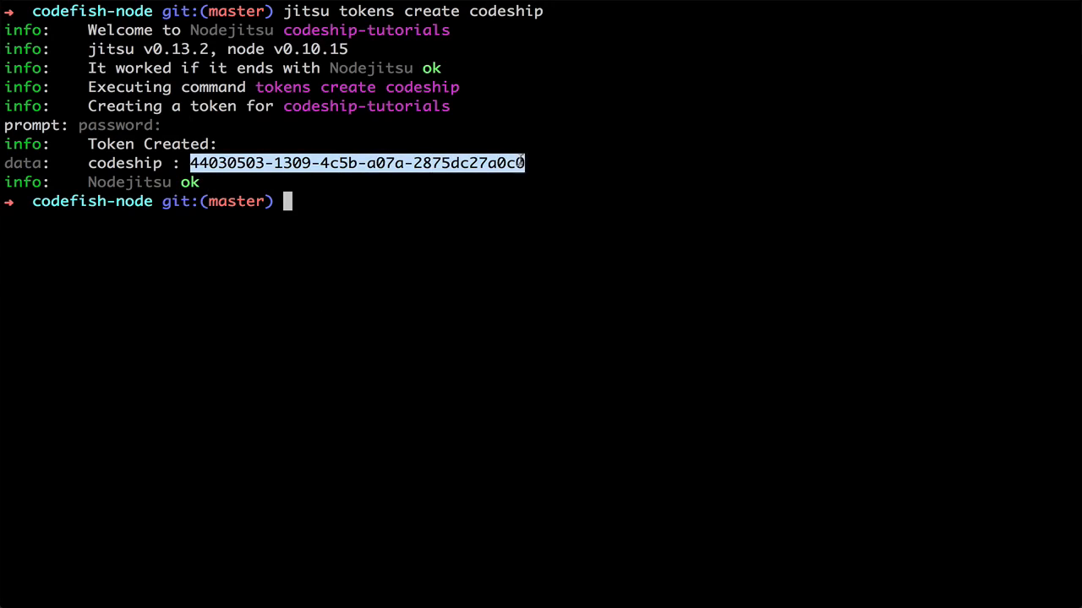
right_click(524, 162)
click(573, 345)
Switch to Chrome, paste the copied API token into the Nodejitsu deployment's token field and save the deployment.
click(474, 592)
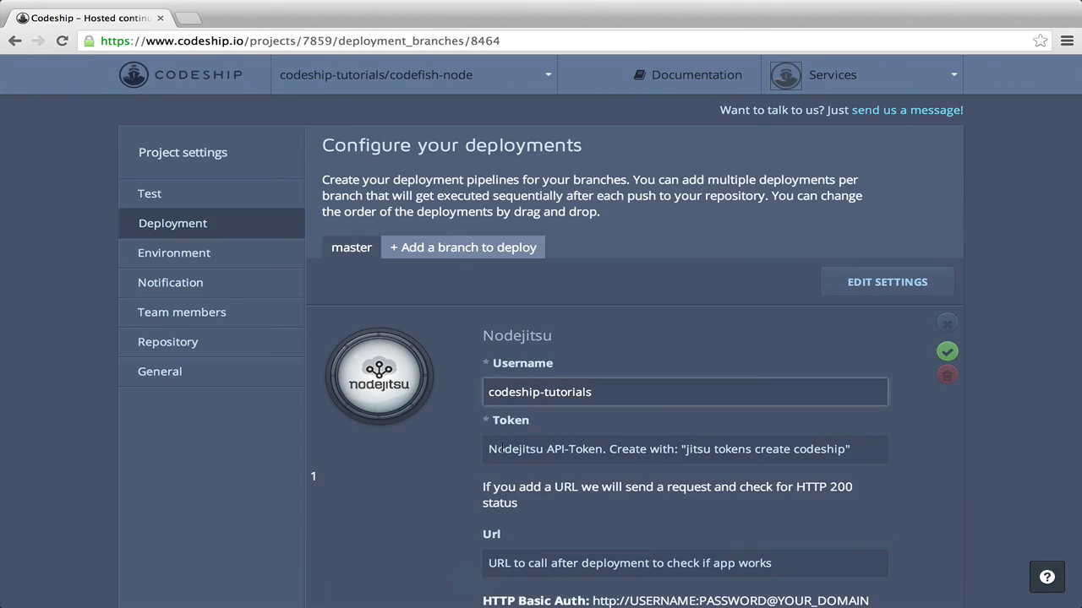
click(502, 448)
right_click(502, 449)
click(522, 476)
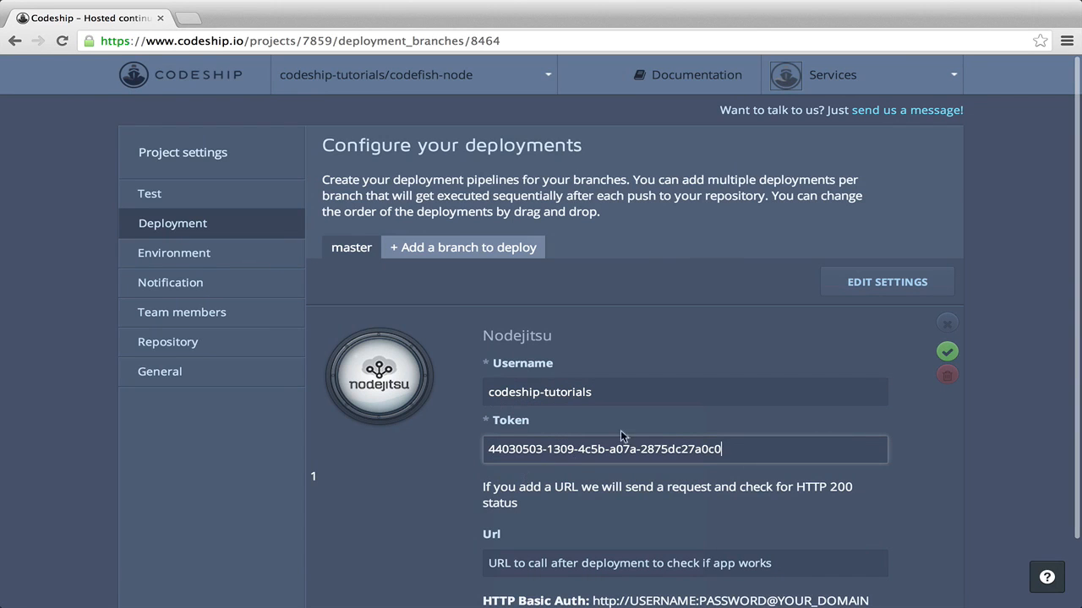
click(947, 353)
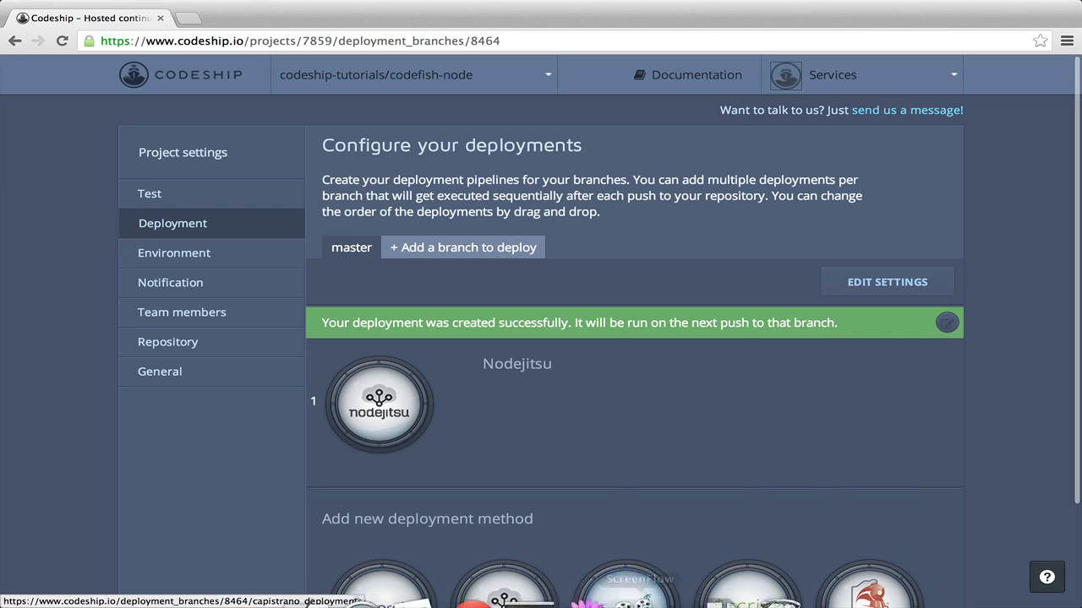
Switch to TextMate, open package.json and add the entry "subdomain": "codefish" after the dependencies block.
click(594, 587)
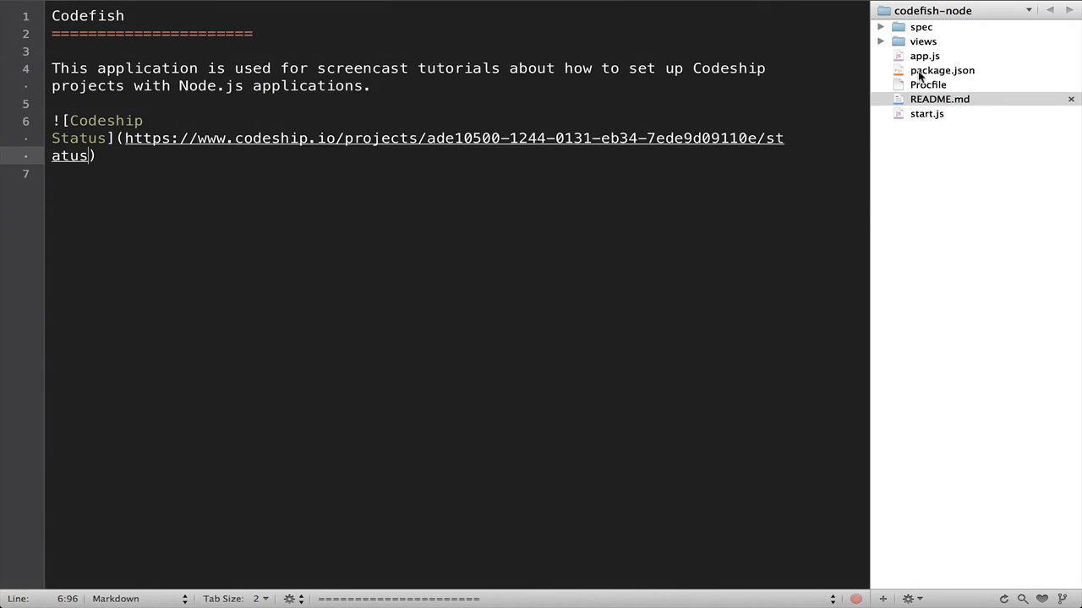
click(921, 74)
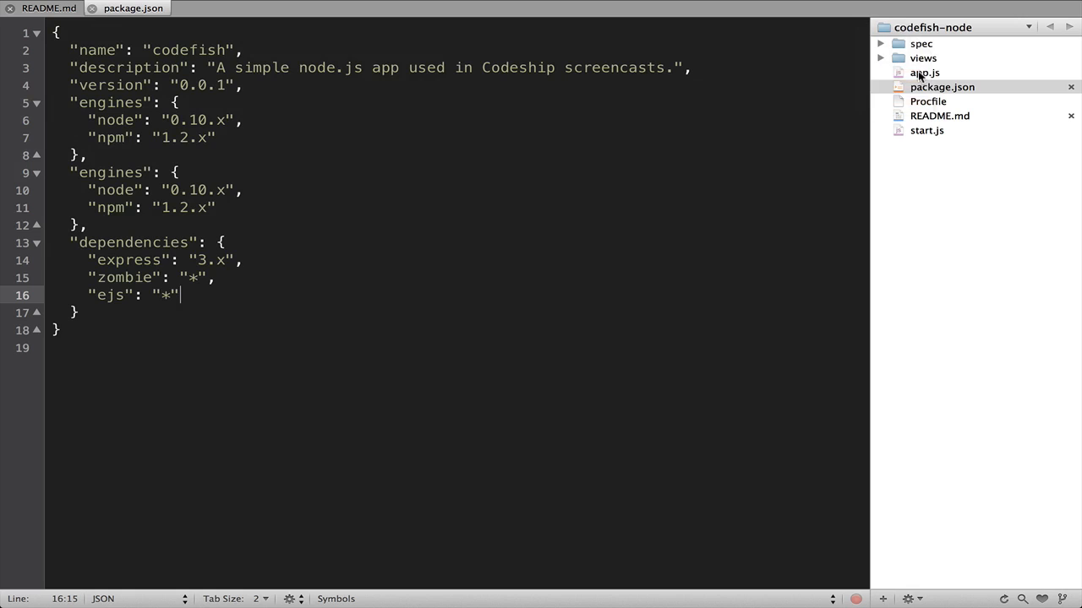
click(176, 311)
text(,)
key(Return)
text(")
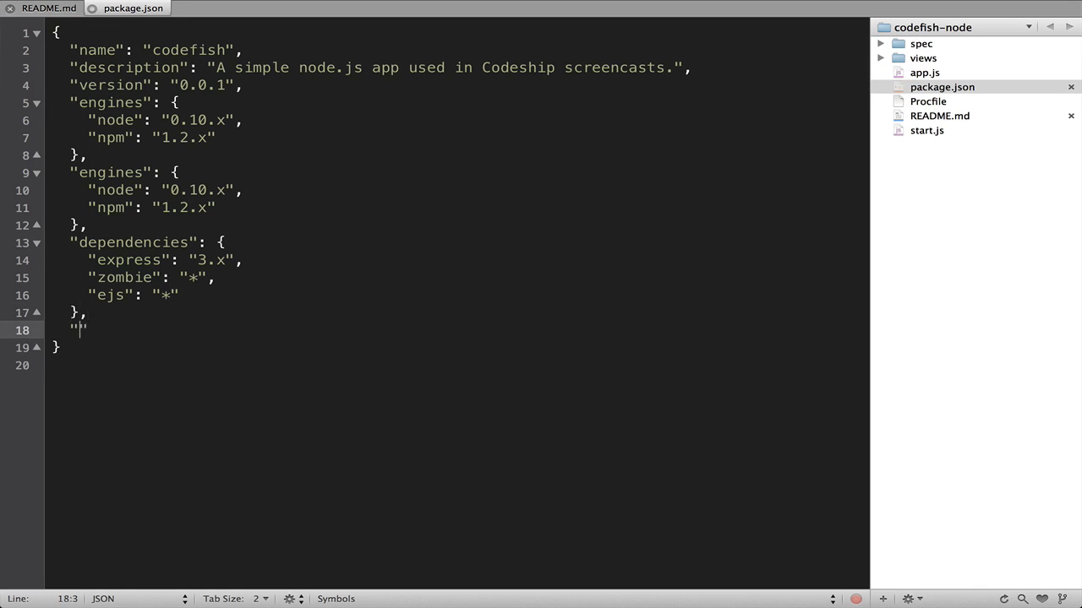
text(subdomain": "codefish")
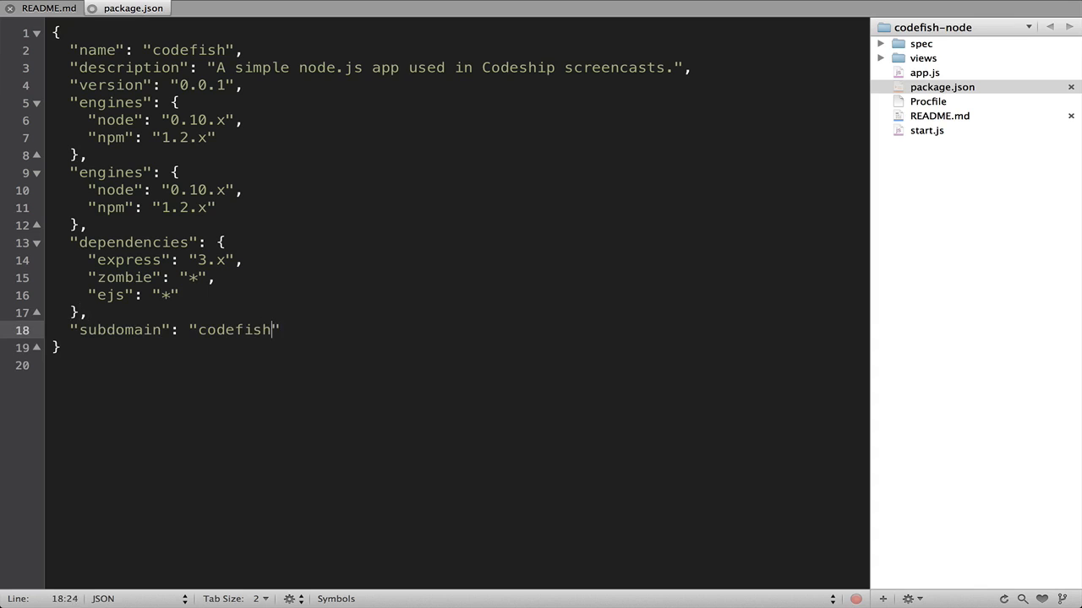
Add a scripts block with "start": "node start.js" after the subdomain entry in package.json and save the file.
text(,)
key(Return)
text("scripts": )
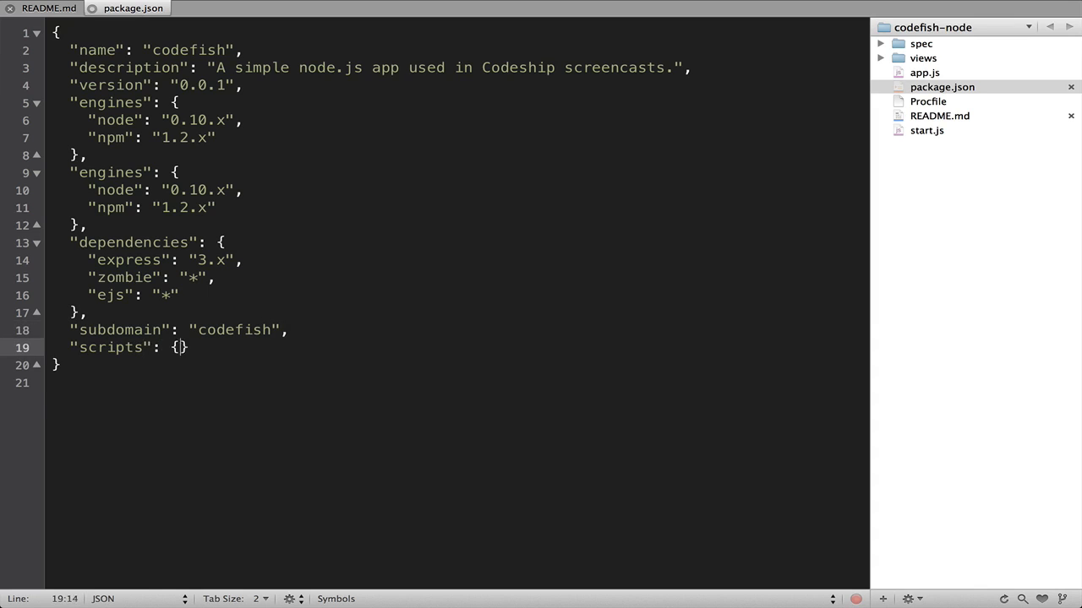
text({)
key(Return)
text("start":)
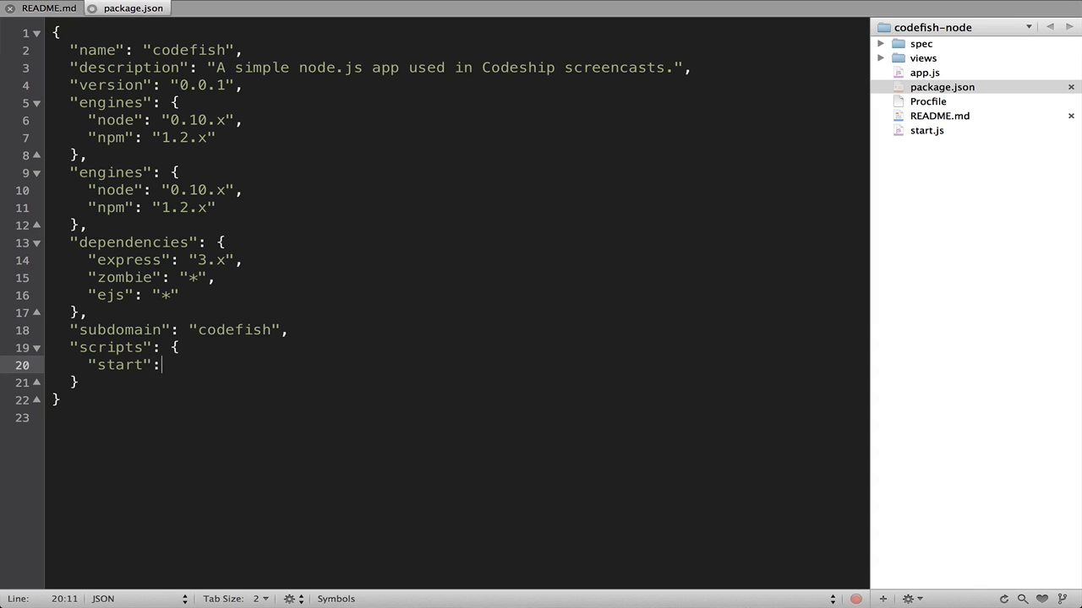
text( "node start.js)
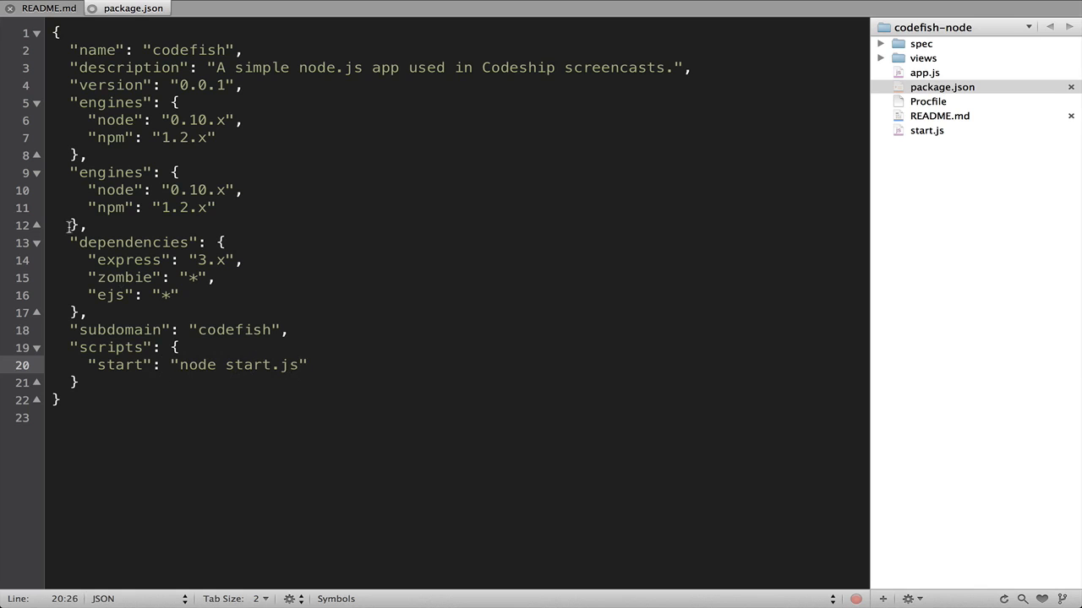
mouse_move(78, 5)
click(128, 7)
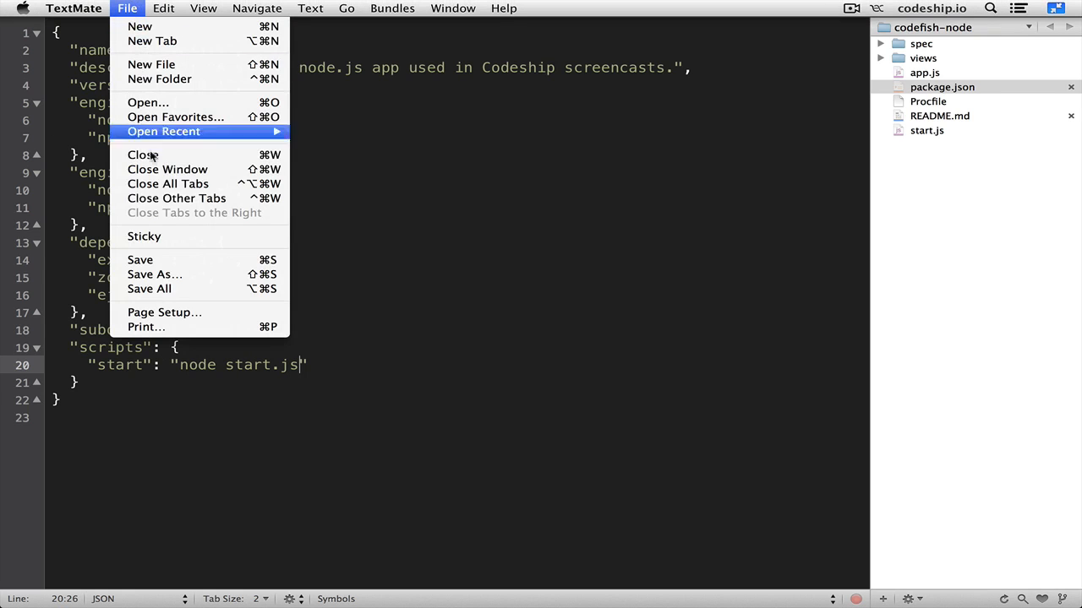
click(152, 260)
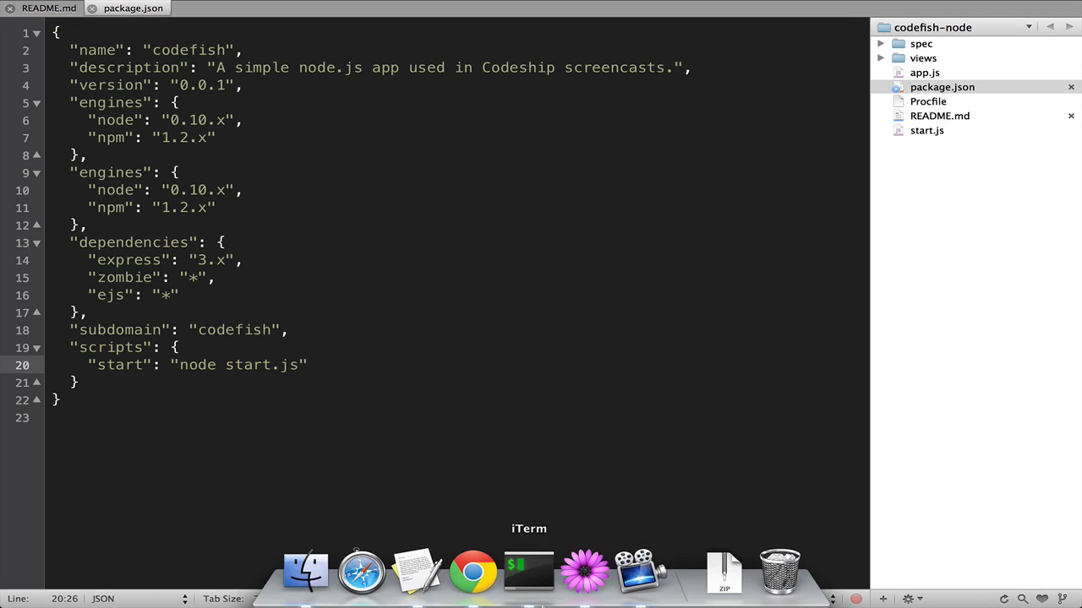
Switch to iTerm, commit all changes with the message "Provided Nodejitsu config." and push the commit.
click(538, 602)
text(git commit -am ")
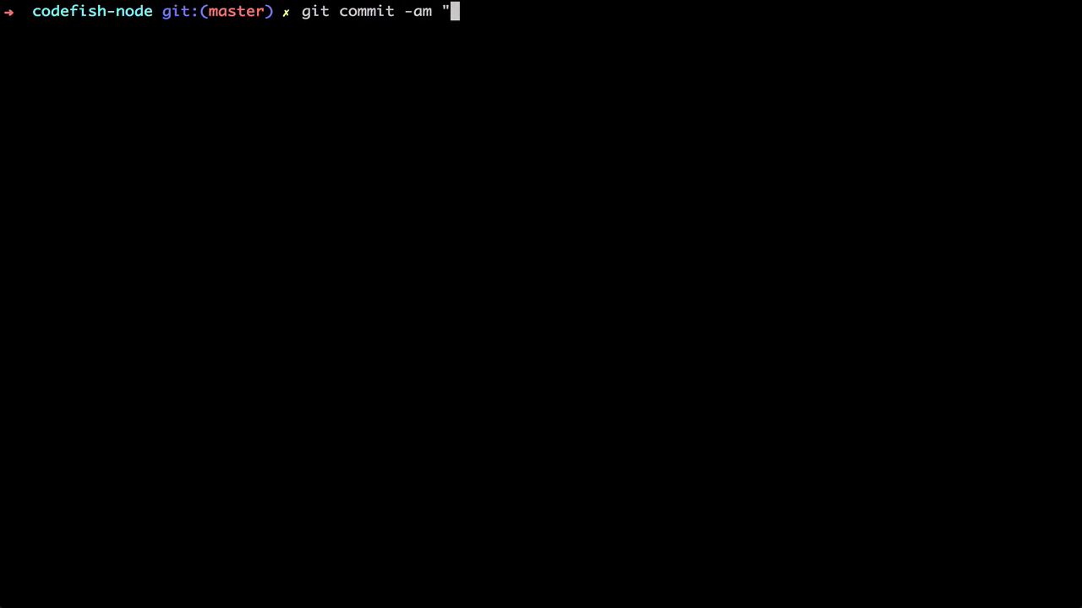
text(Provided Nodejitsu config.")
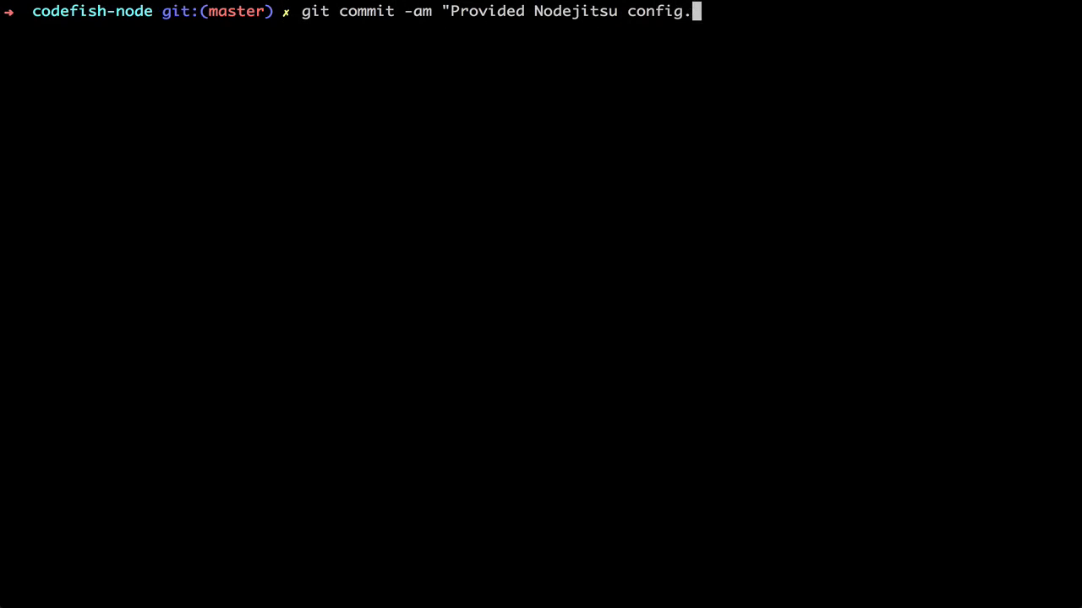
key(Return)
text(git push)
key(Return)
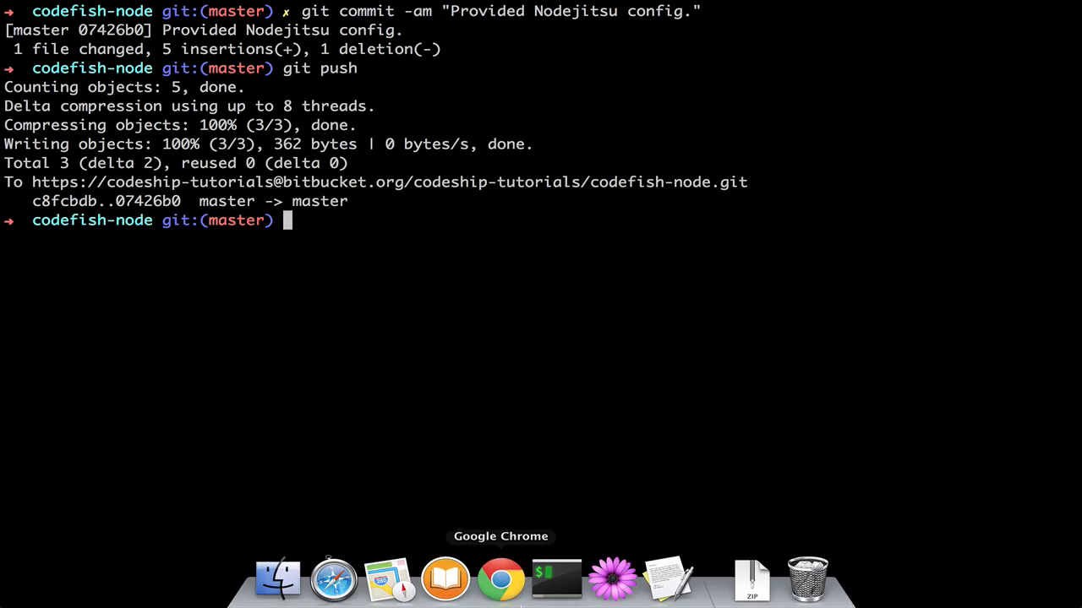
Switch to Chrome and open the codeship-tutorials/codefish-node project's dashboard to check the build of the pushed commit.
click(508, 604)
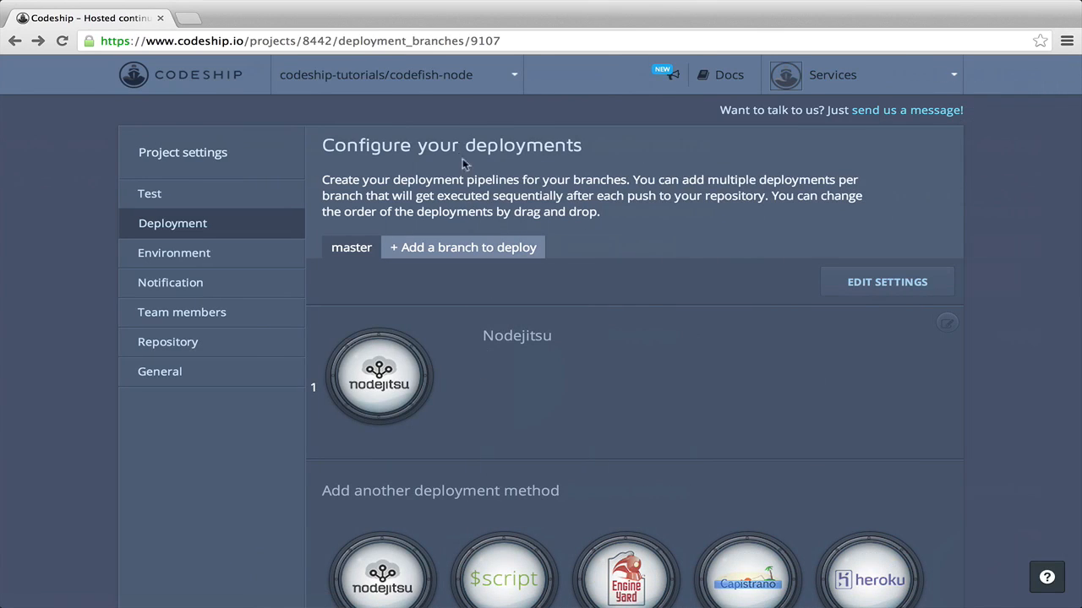
click(454, 82)
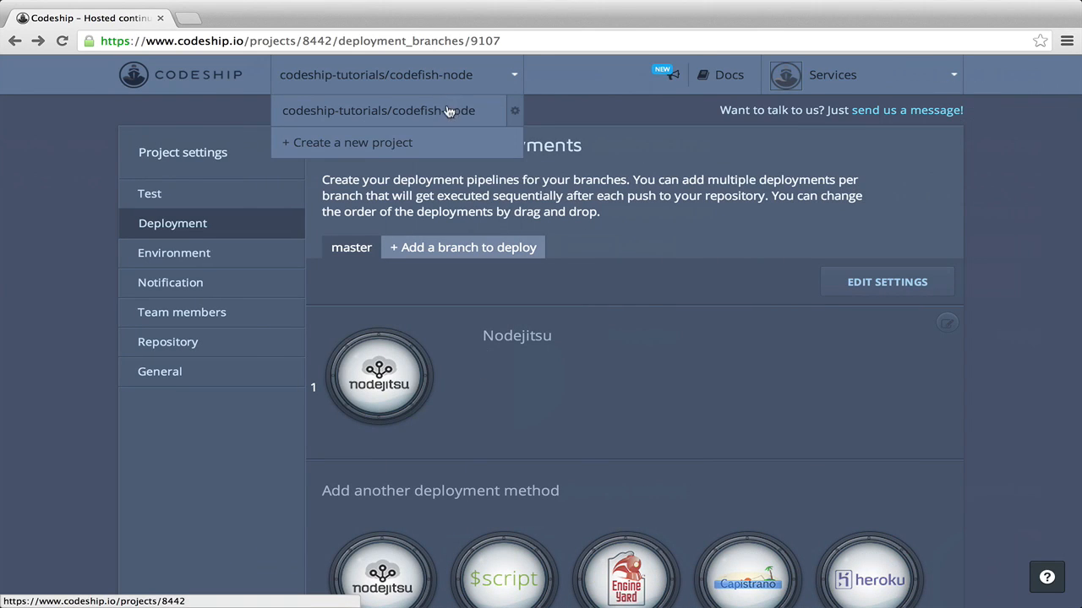
click(446, 116)
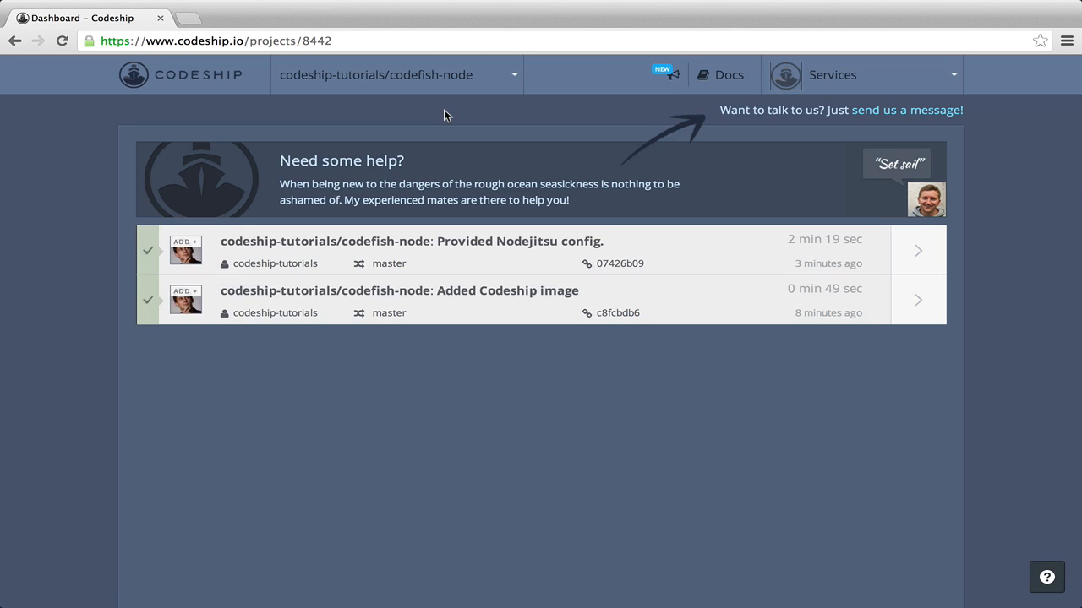
View the deployed site at codefish.nodejitsu.com in a separate browser tab, then close it to return to the Codeship dashboard.
click(186, 18)
text(codefish.nodejitsu.com)
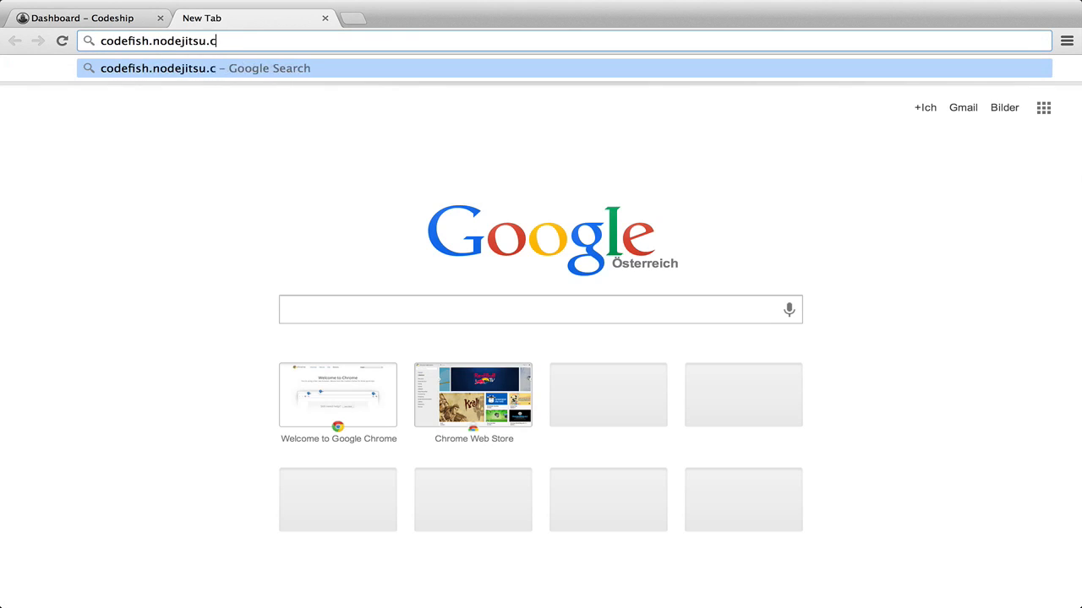
key(Return)
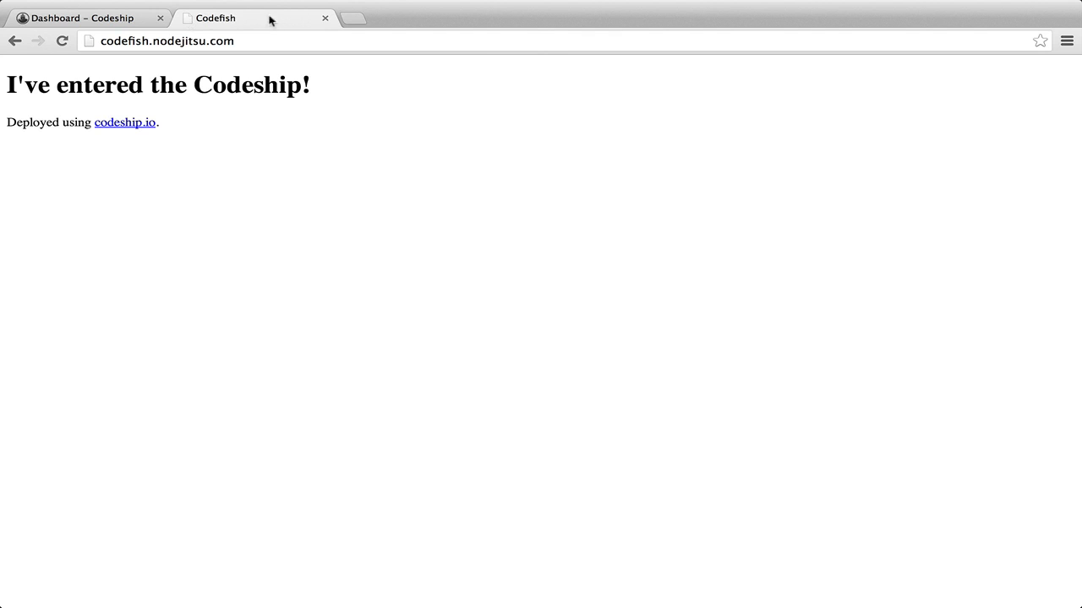
click(321, 20)
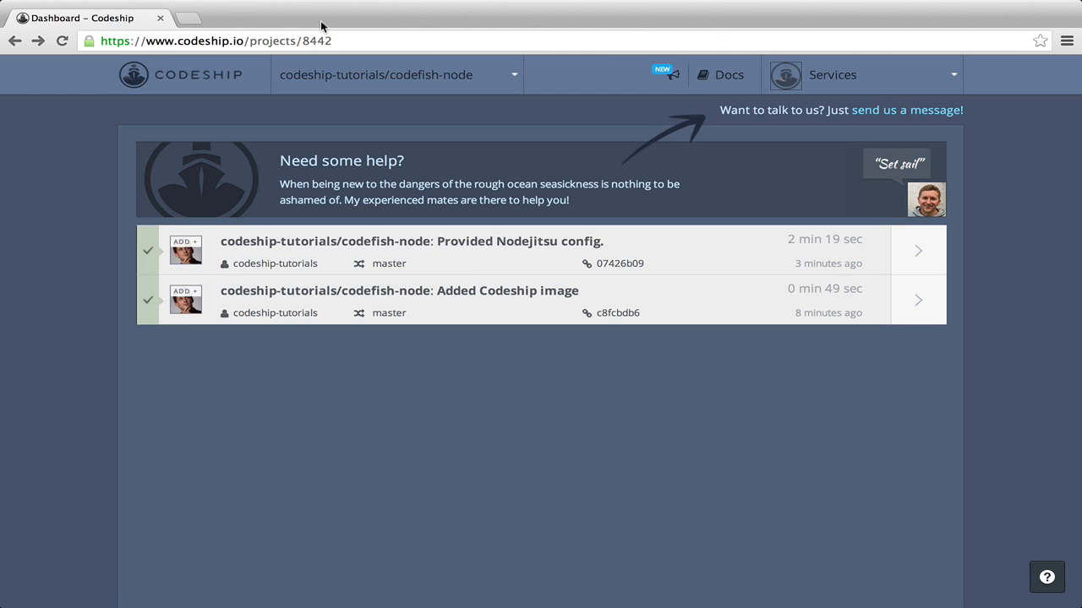